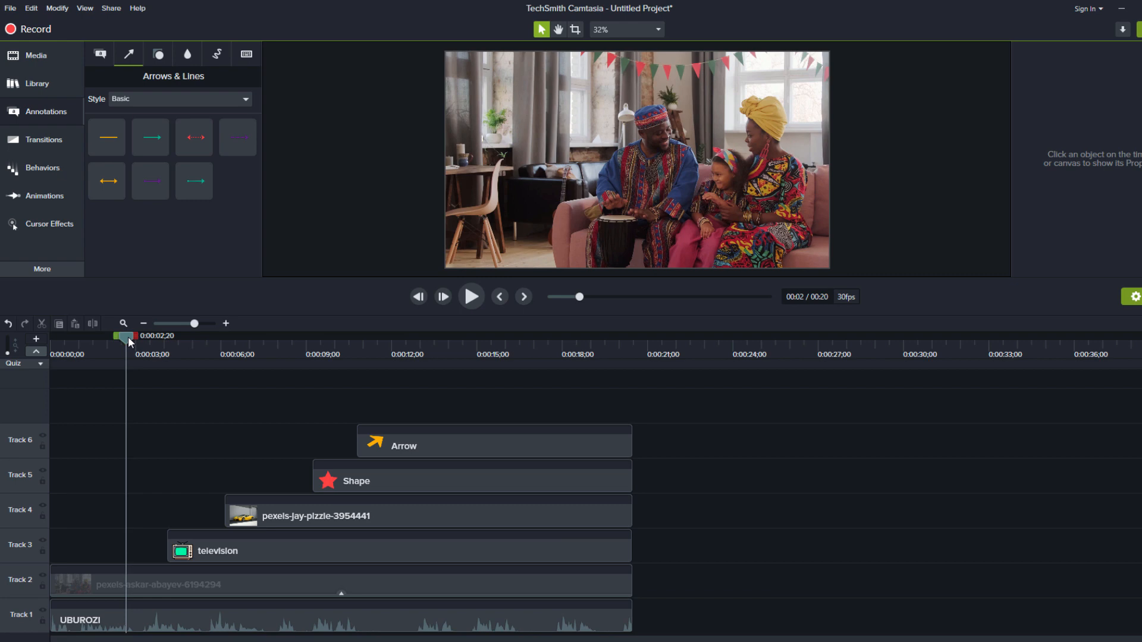
- Examine how the clips stack on Tracks 1 to 6, selecting each one and scrubbing from about 2 to 15 seconds
left_click(216, 626)
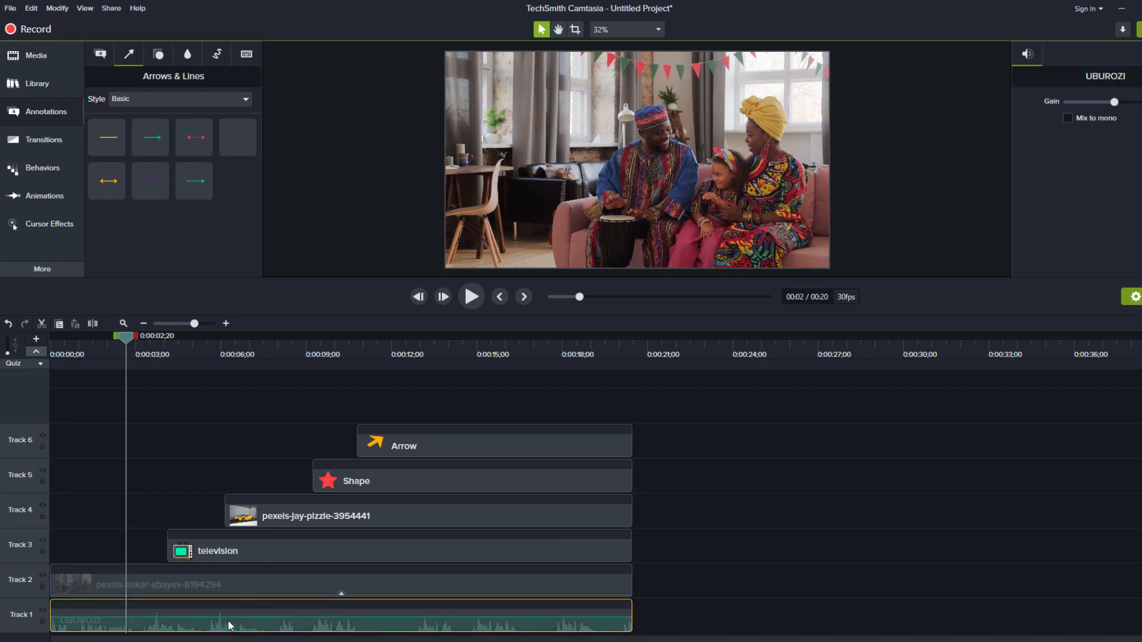
left_click(211, 583)
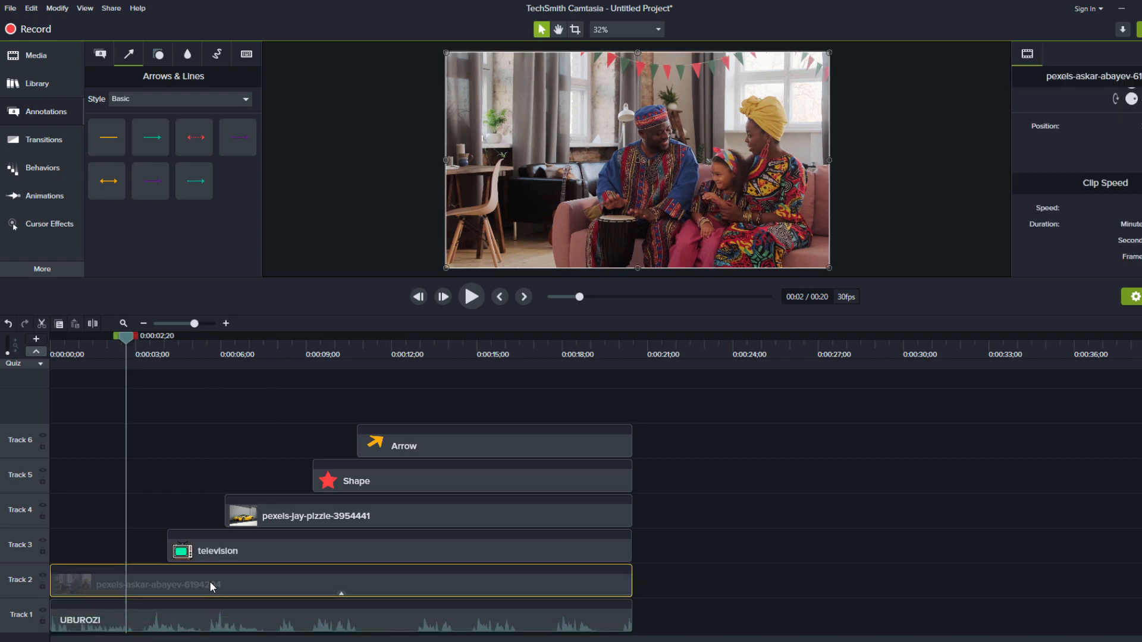
left_click(212, 548)
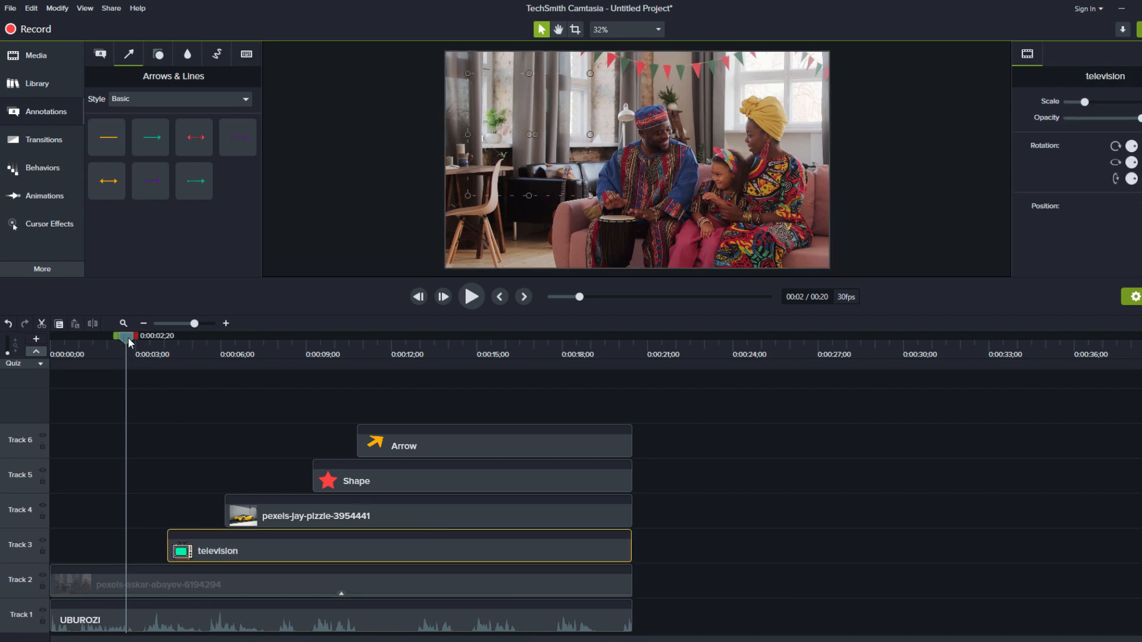
left_click_drag(128, 337, 191, 337)
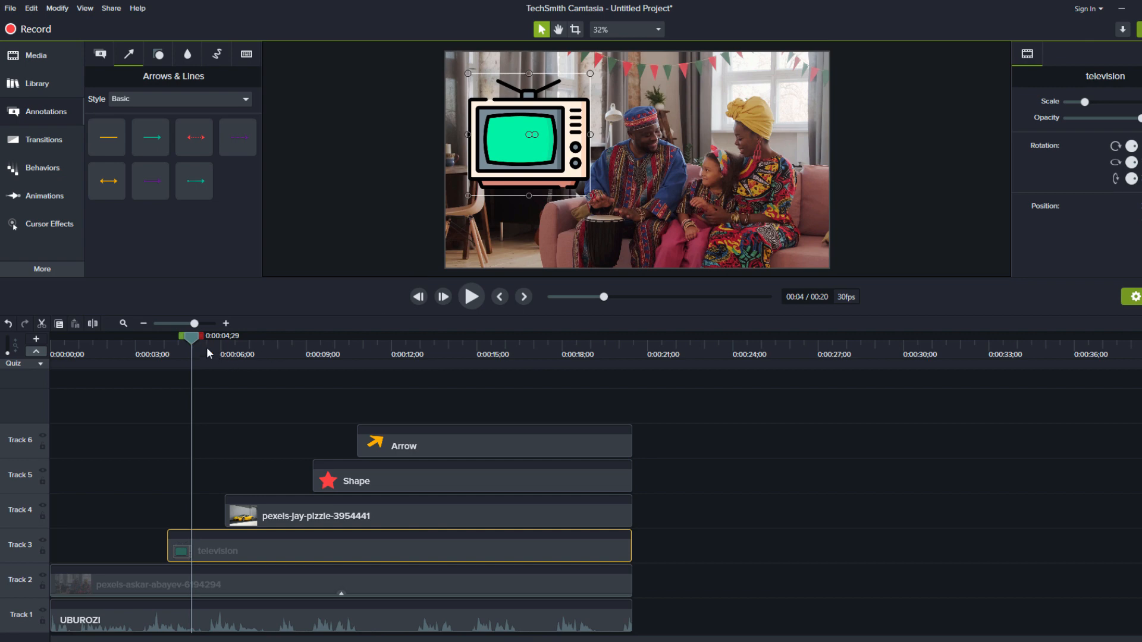
left_click_drag(205, 346, 262, 348)
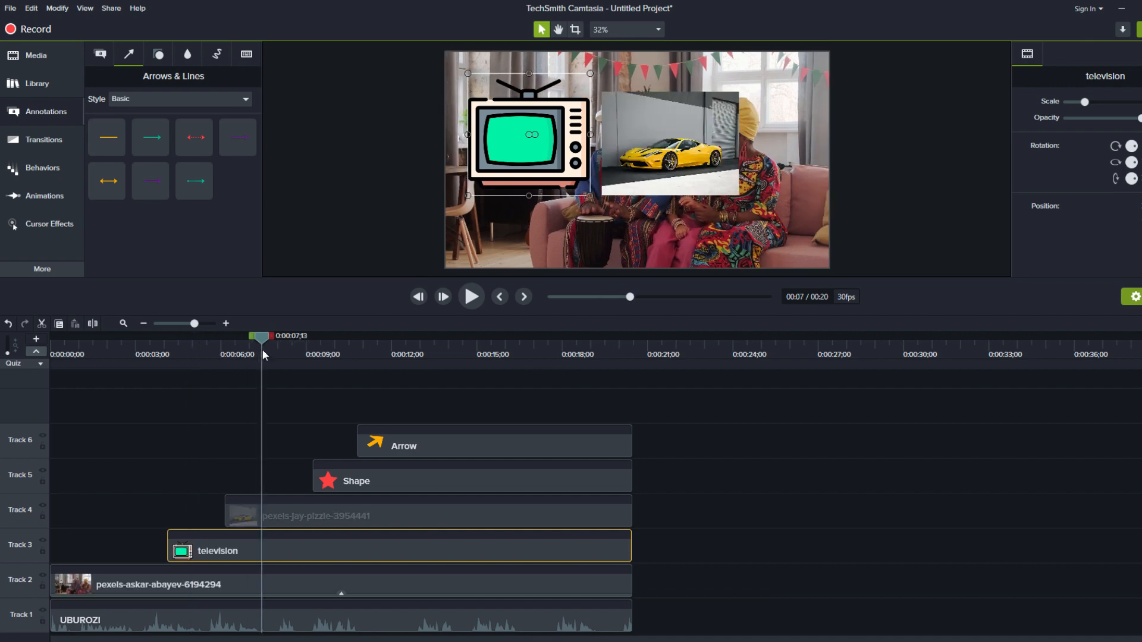
left_click(290, 516)
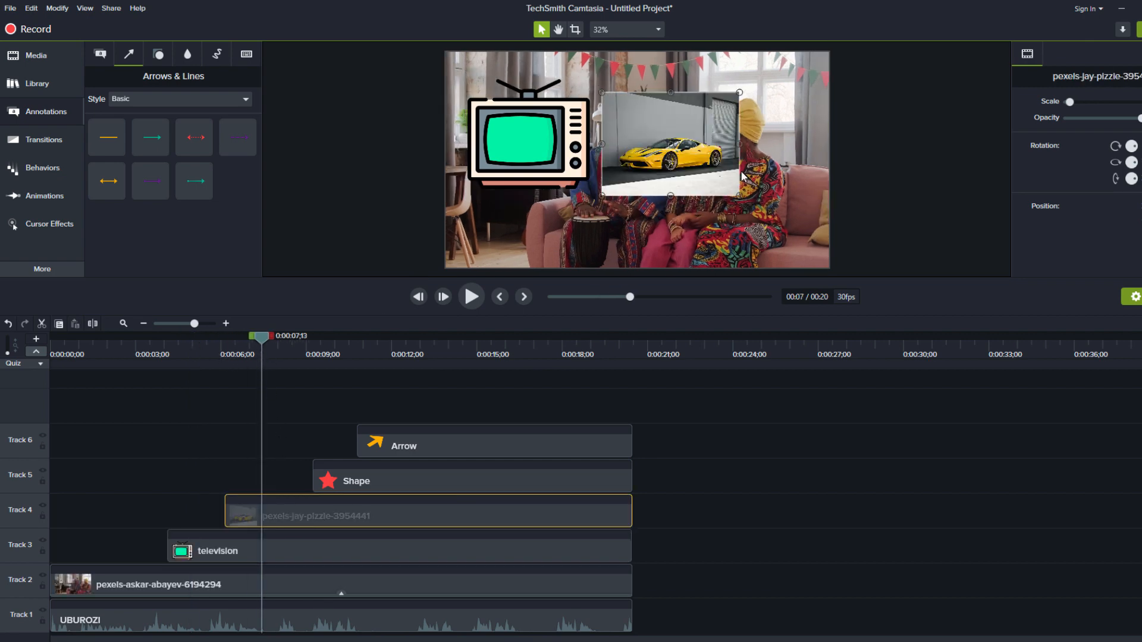
left_click_drag(269, 341, 333, 344)
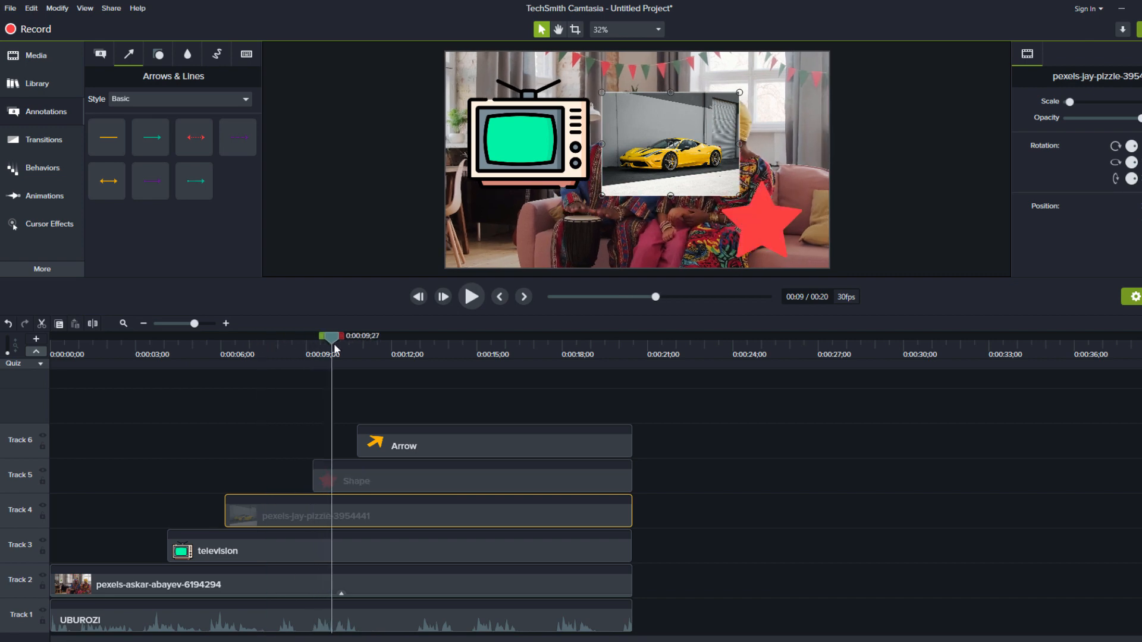
left_click(346, 477)
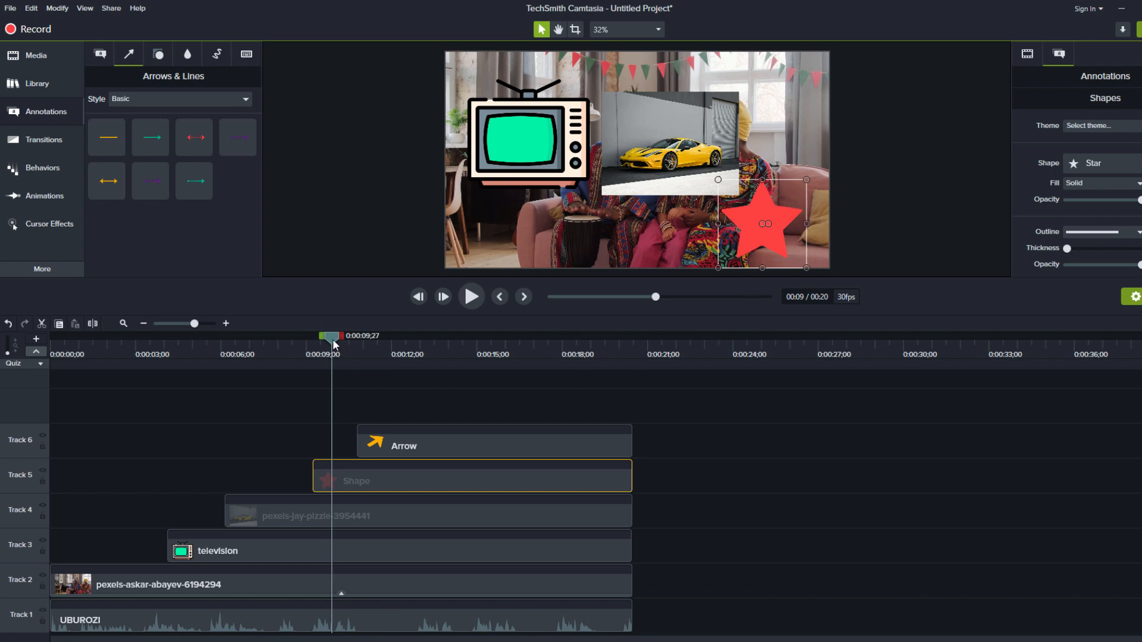
left_click_drag(334, 345, 388, 345)
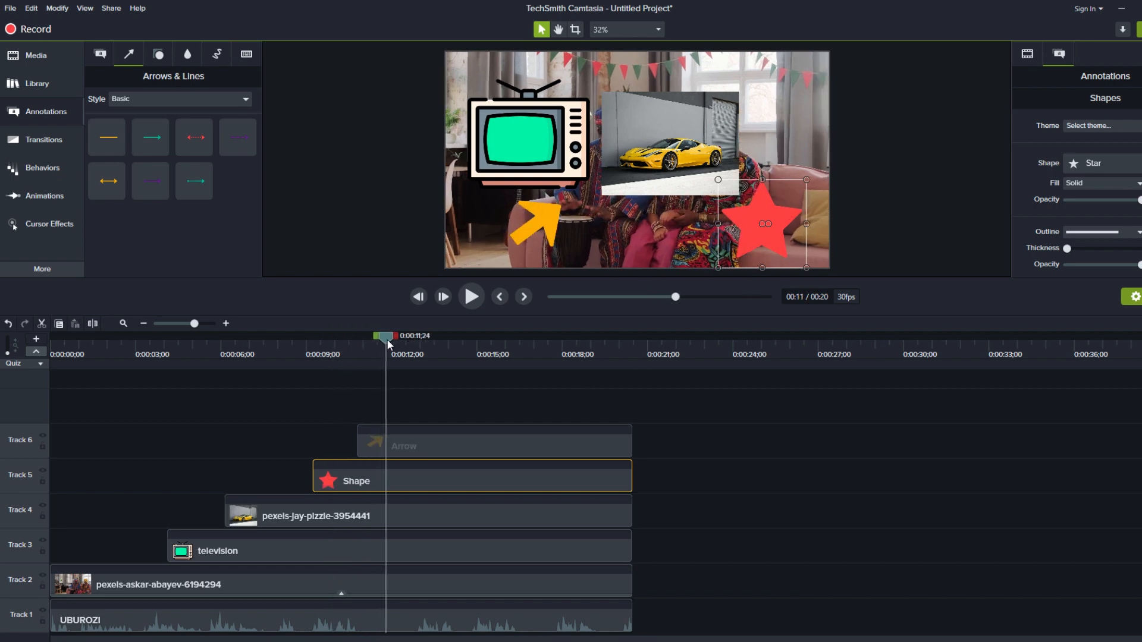
left_click(411, 443)
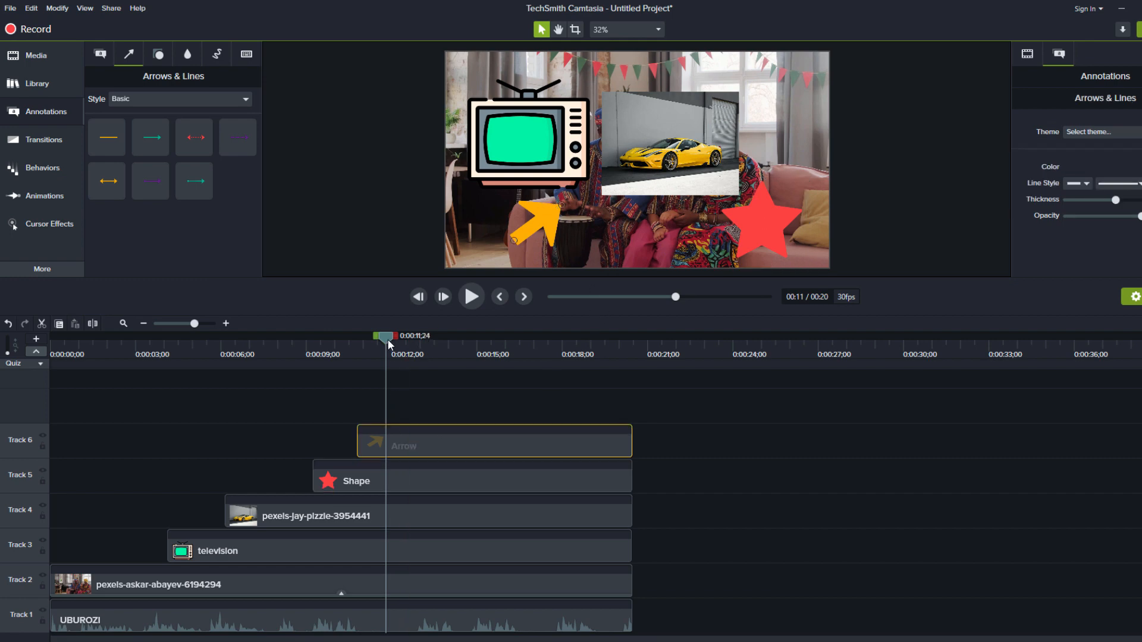
left_click_drag(390, 344, 487, 353)
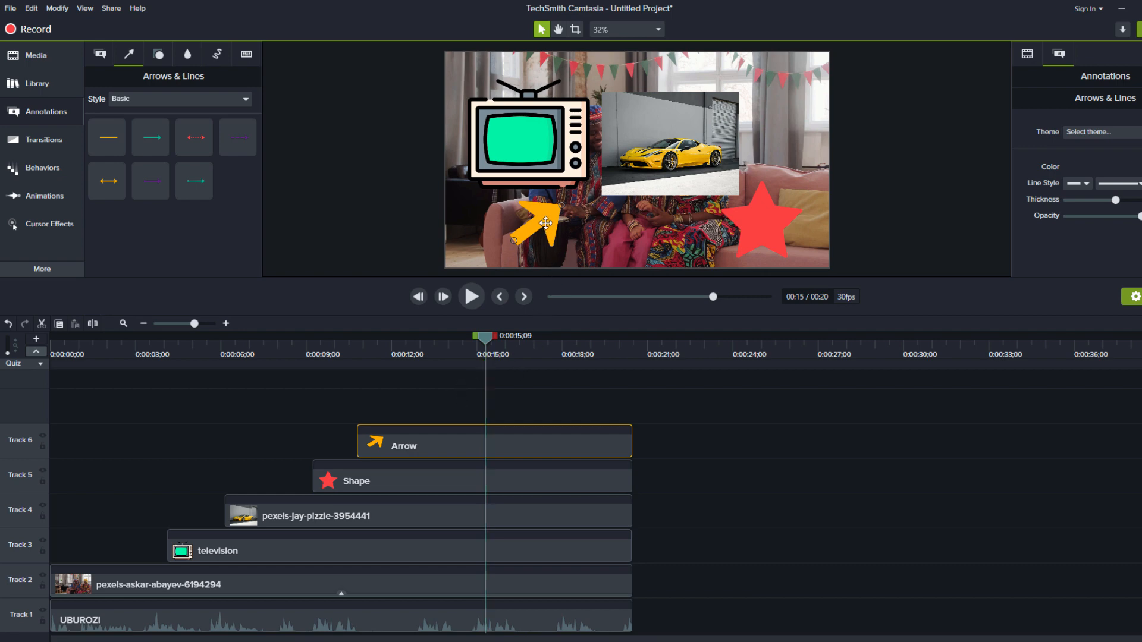
- Examine the UBUROZI audio clip on Track 1 and the family video clip directly above it
mouse_move(546, 223)
left_mouse_down()
mouse_move(607, 236)
mouse_move(545, 238)
mouse_move(621, 238)
mouse_move(546, 234)
left_mouse_up()
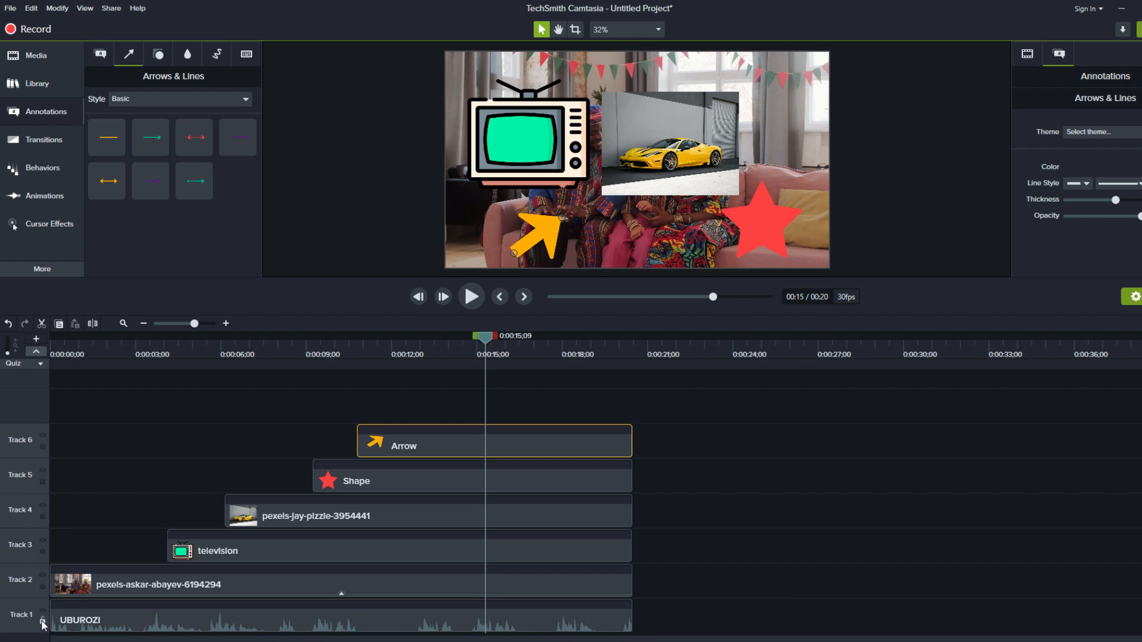
left_click(42, 575)
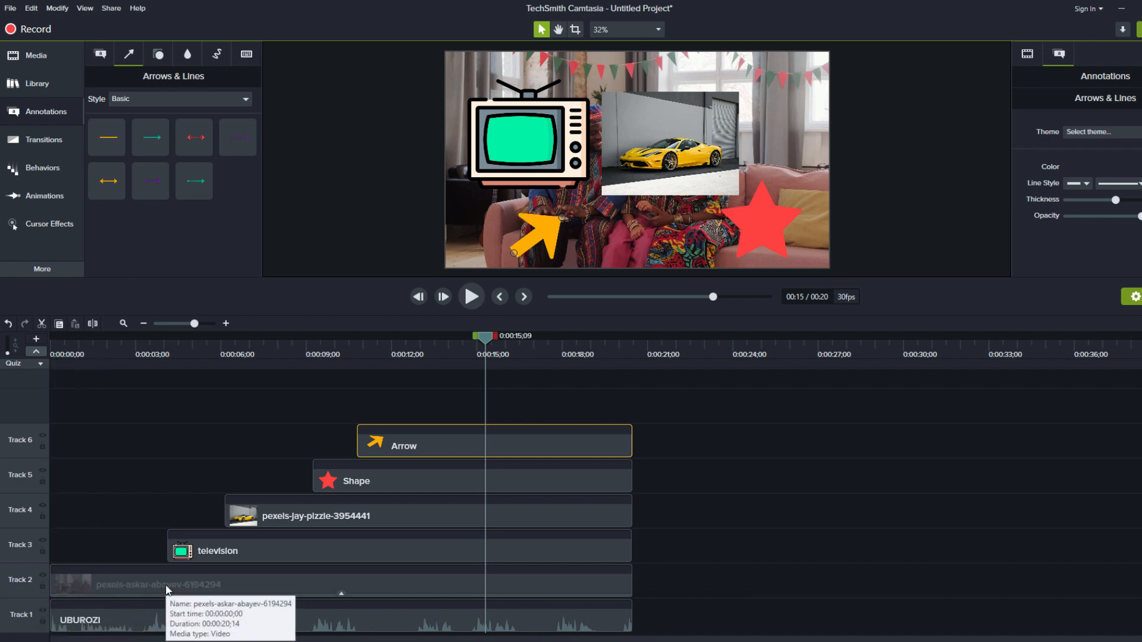
key("ctrl+z")
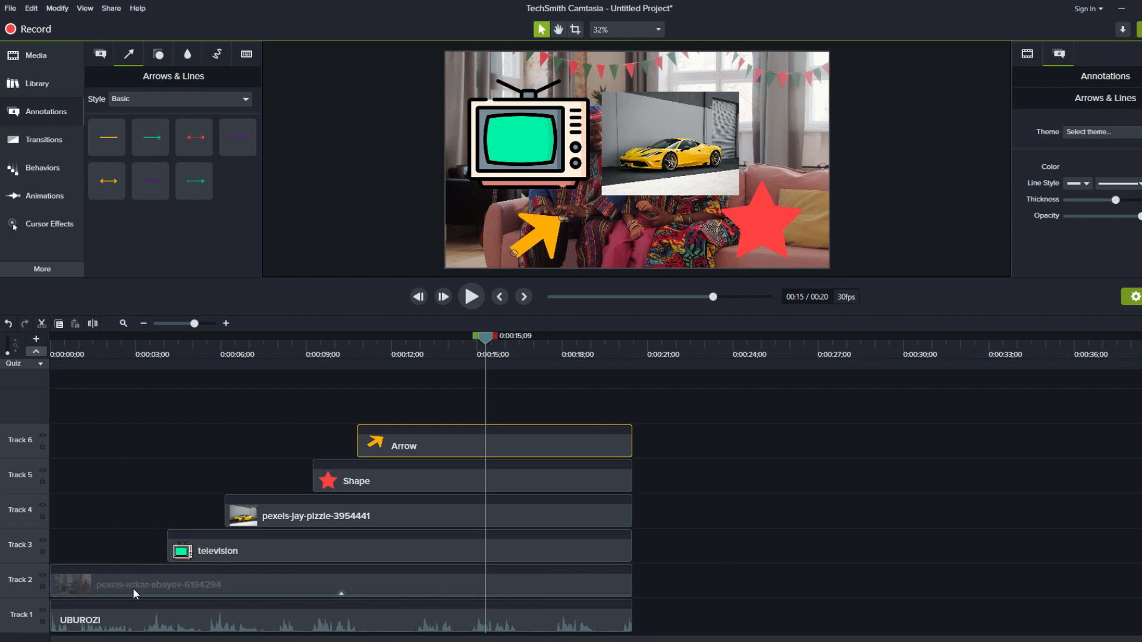
left_click(151, 613)
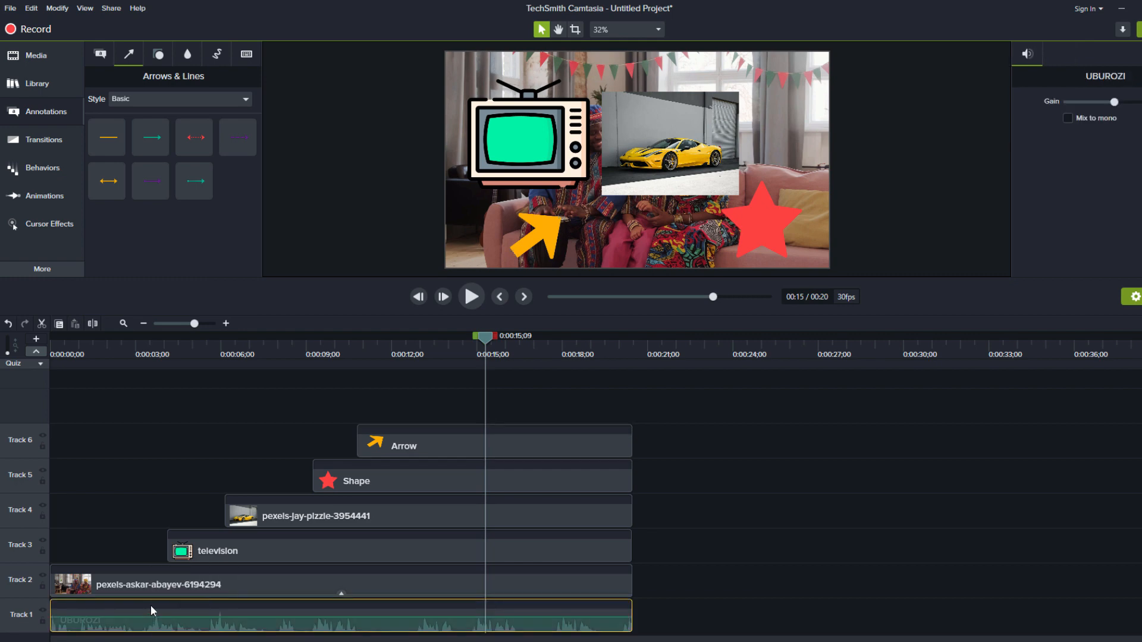
left_click(148, 584)
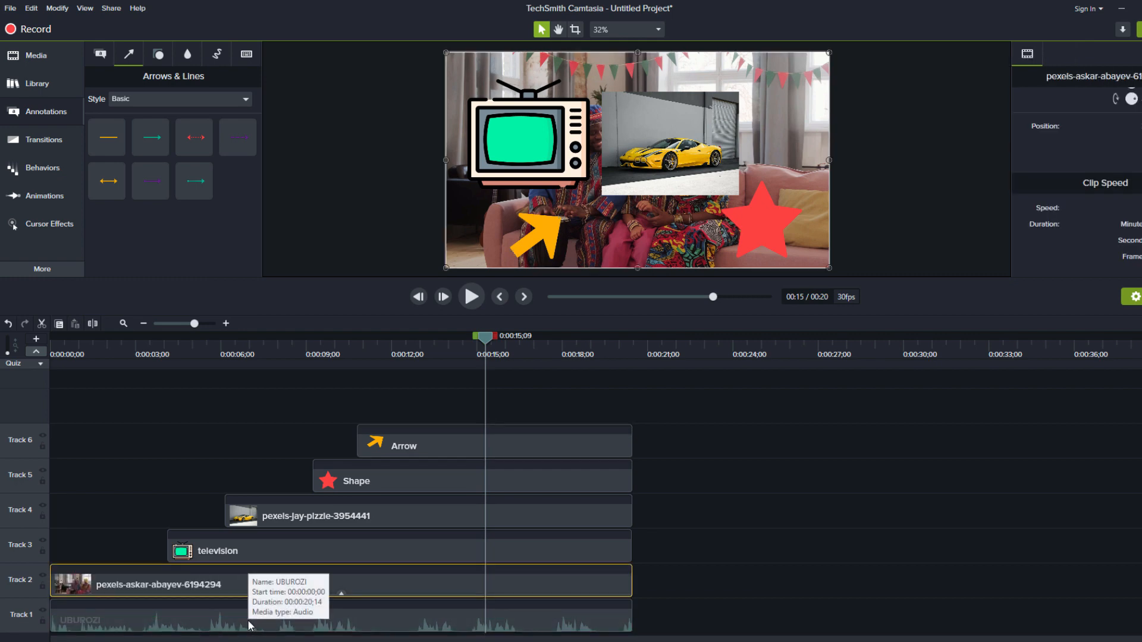
left_click_drag(249, 624, 239, 595)
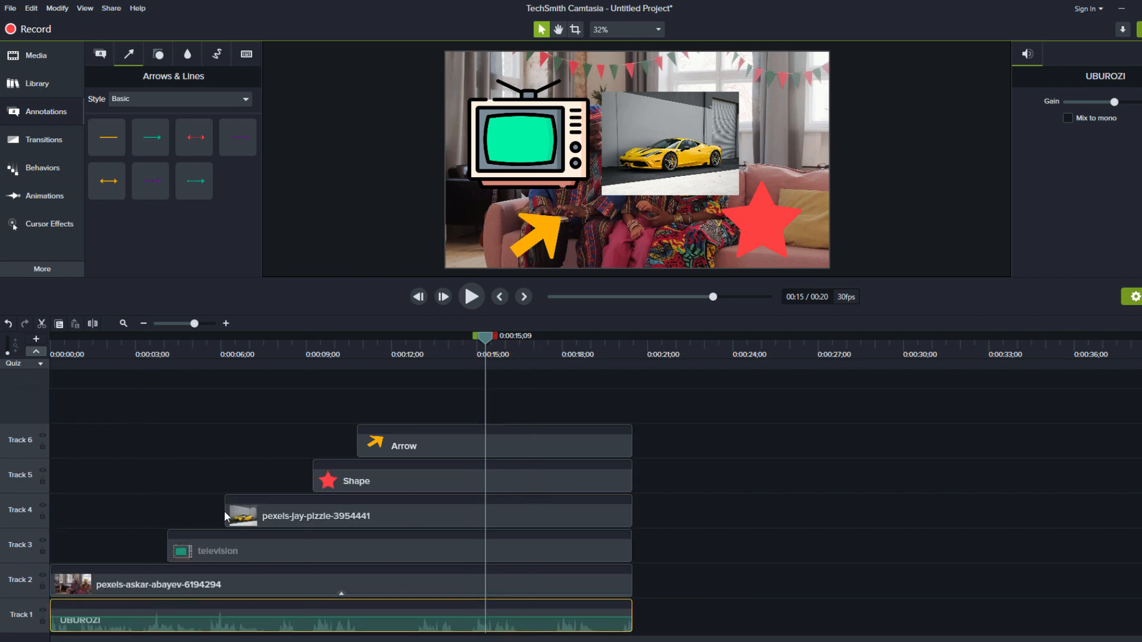
left_click(169, 587)
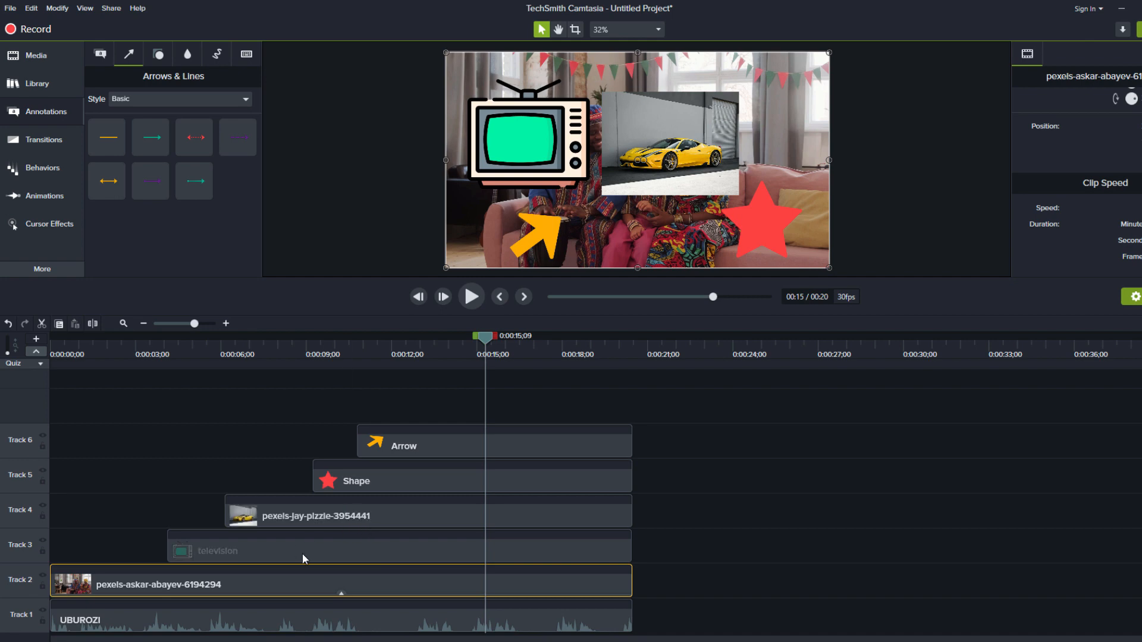
- Move all the visual clips on Tracks 2 to 6 up by one track, leaving Track 2 empty
left_click(645, 561)
left_click_drag(666, 568, 423, 422)
left_click(740, 515)
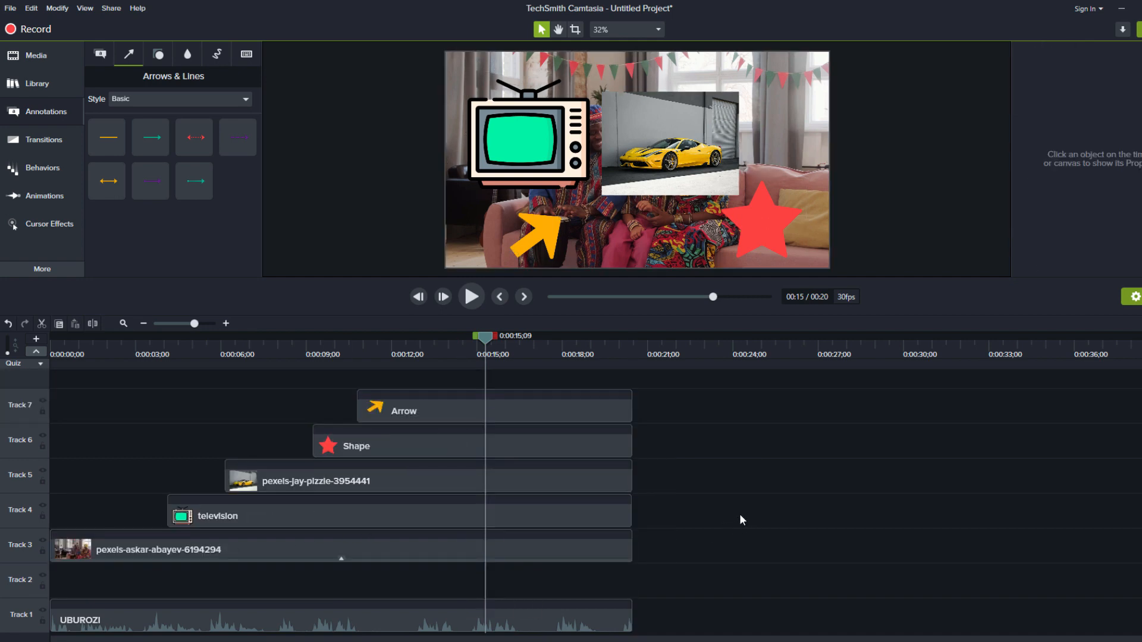
- Enlarge the canvas preview and examine where the television and car clips appear over the family video
left_click(135, 352)
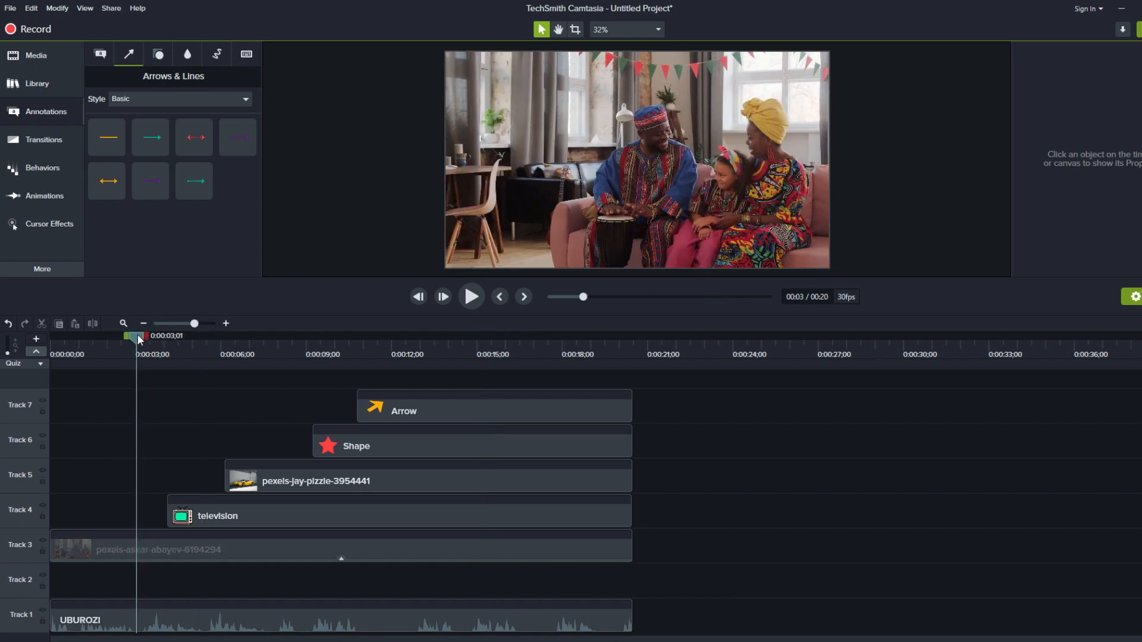
left_click_drag(139, 339, 184, 357)
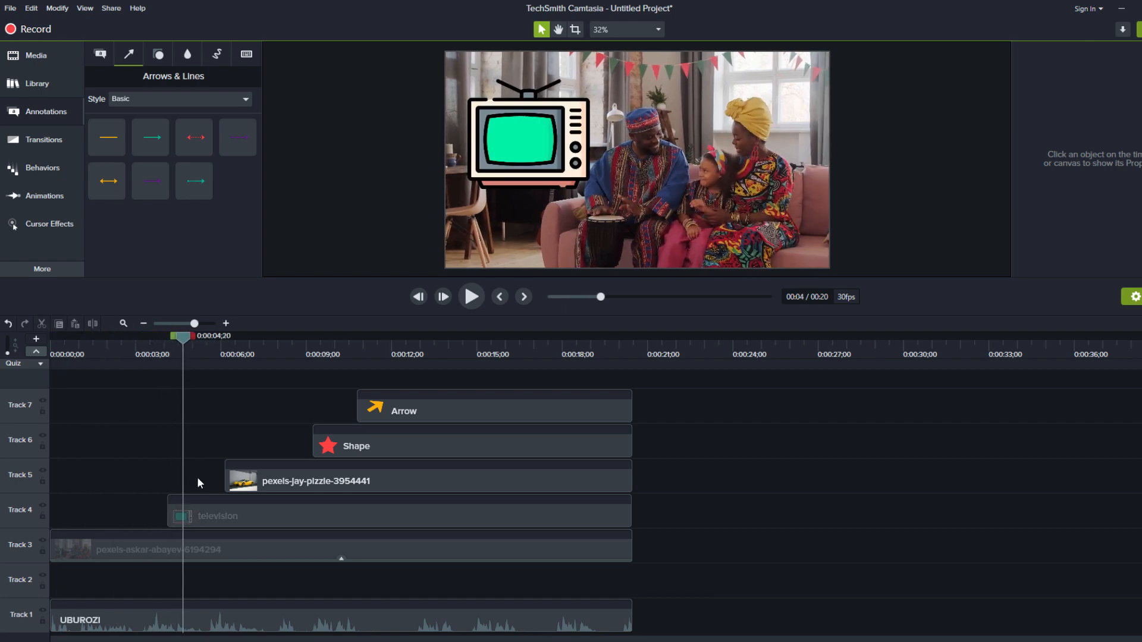
left_click(191, 519)
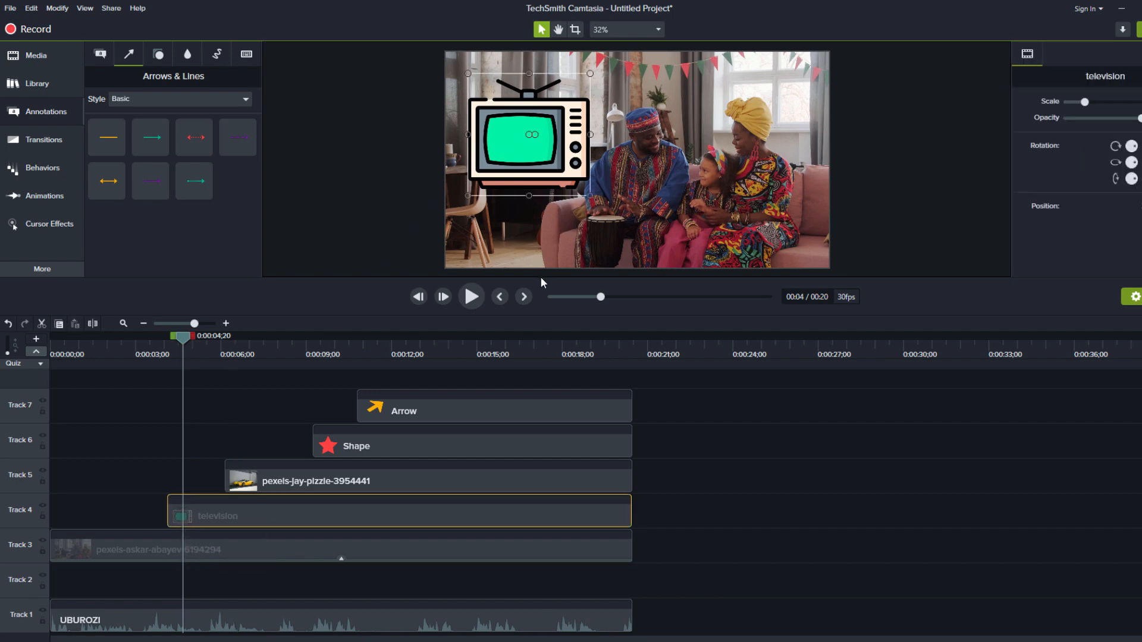
left_click_drag(541, 277, 541, 308)
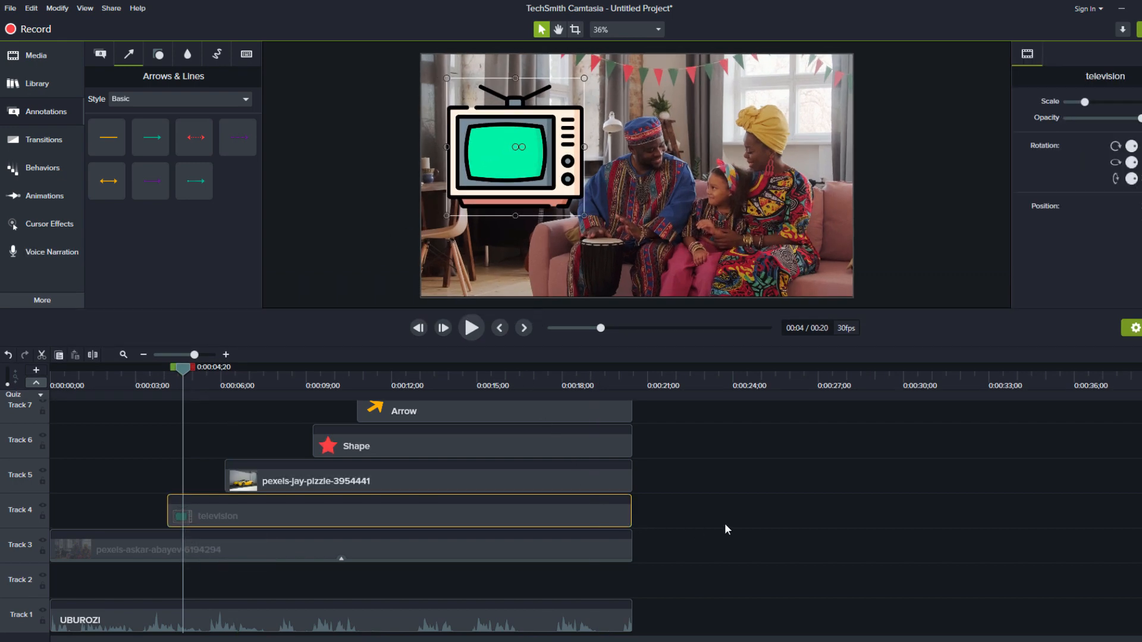
scroll(1136, 550, "up", 1)
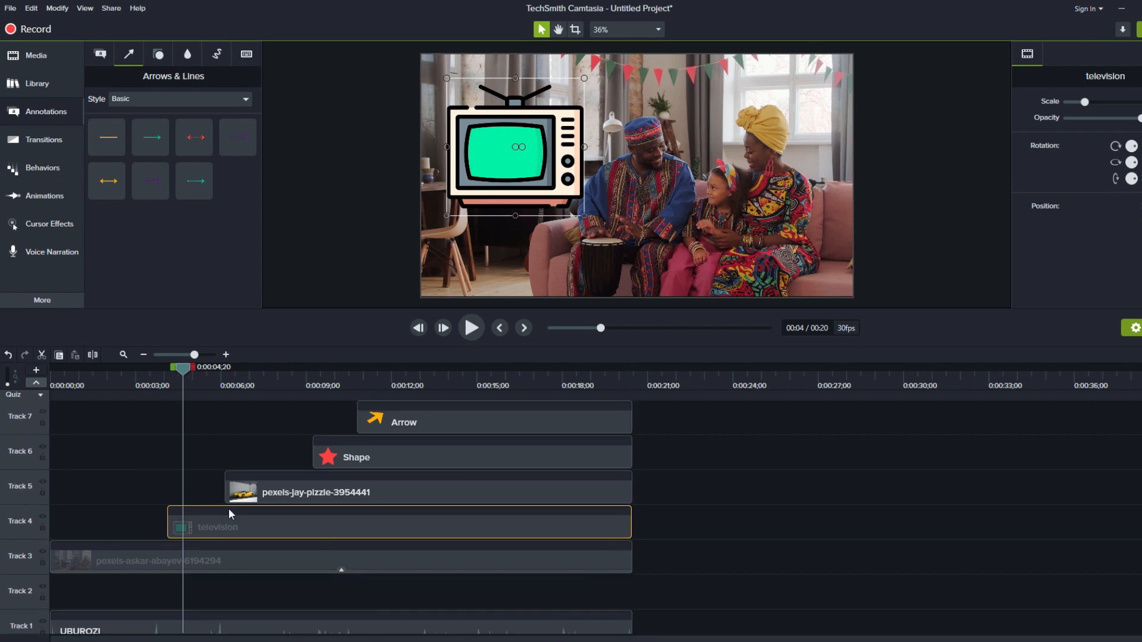
left_click_drag(183, 373, 242, 374)
left_click(251, 494)
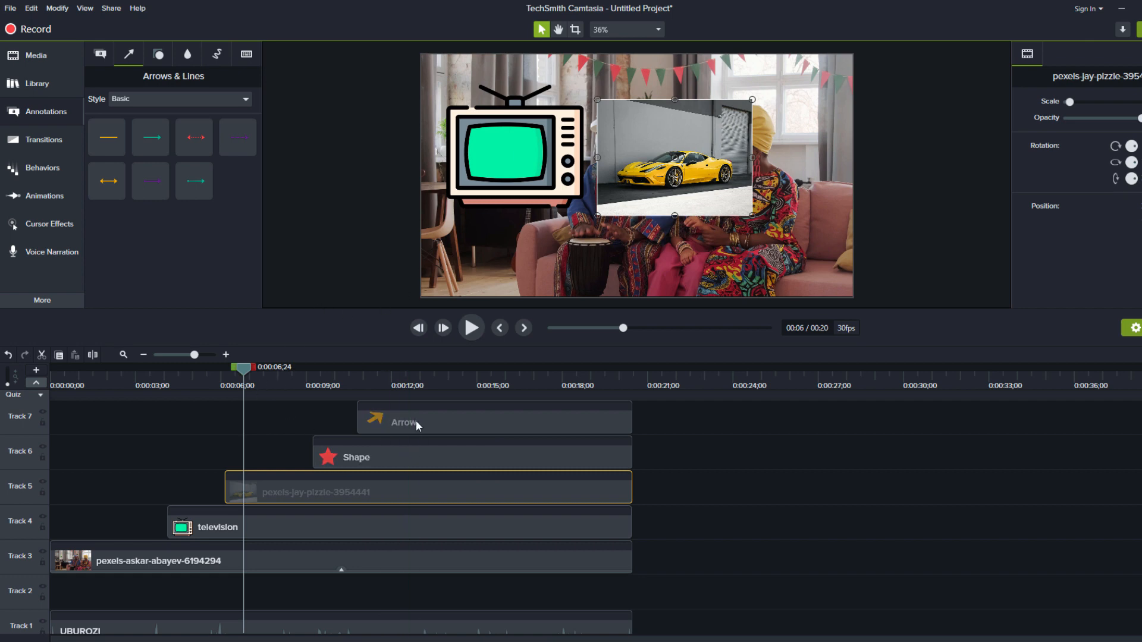
- Shift the Arrow clip slightly earlier on Track 7 and preview the timeline up to about 11 seconds
mouse_move(416, 421)
left_mouse_down()
mouse_move(356, 418)
mouse_move(409, 419)
left_mouse_up()
left_click_drag(245, 370, 326, 370)
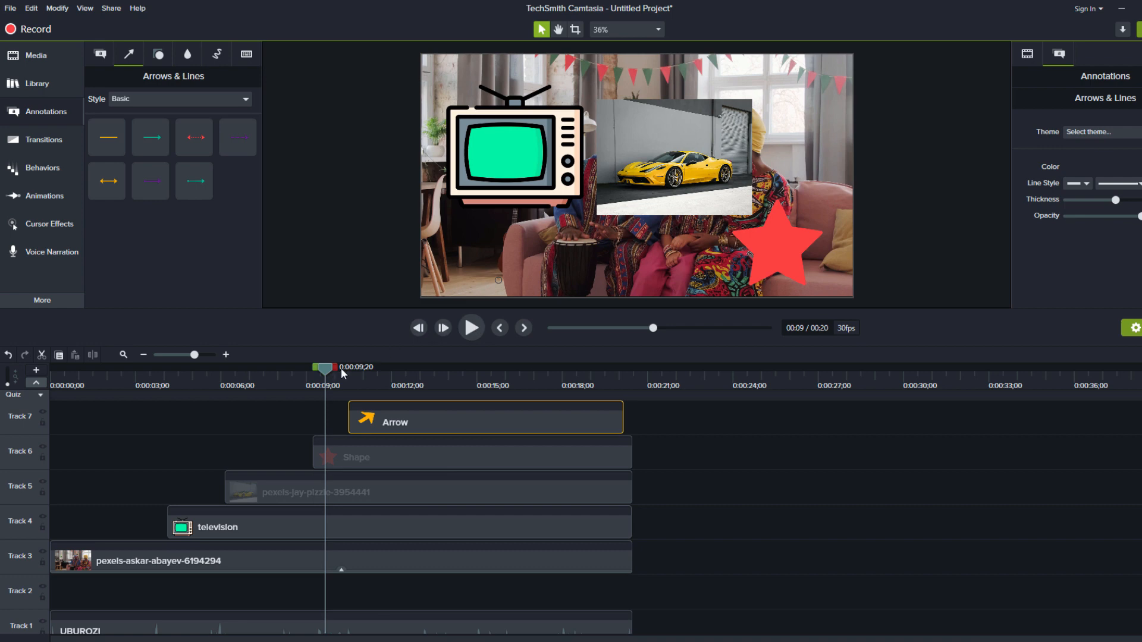
left_click_drag(326, 369, 368, 373)
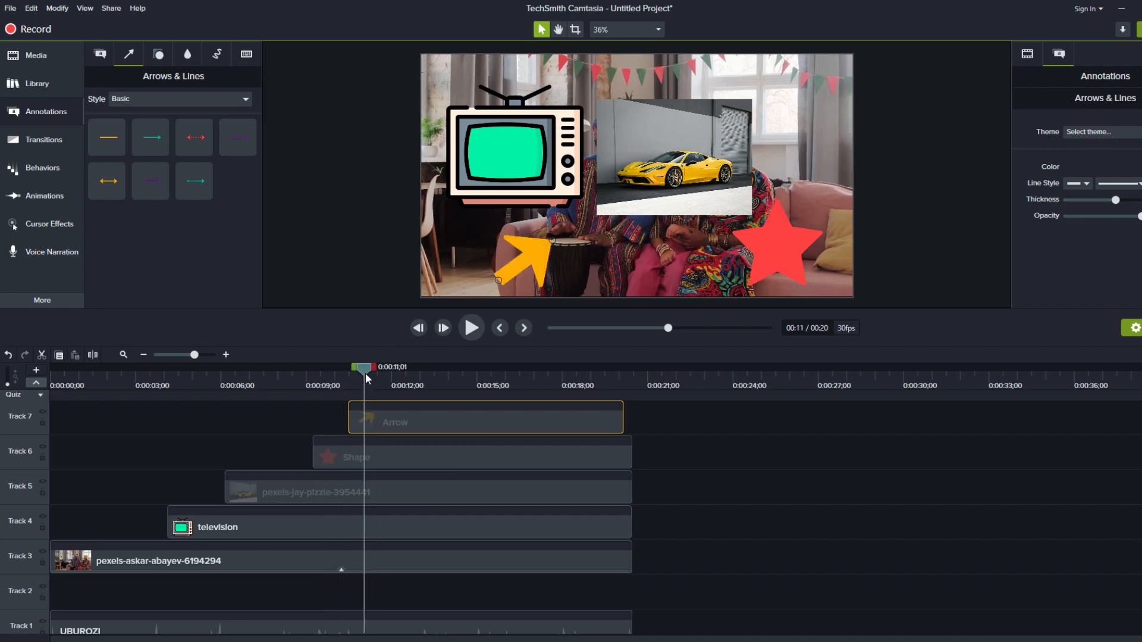
- Move the television clip from Track 4 down to Track 2, beneath the family video
left_click_drag(365, 372, 156, 391)
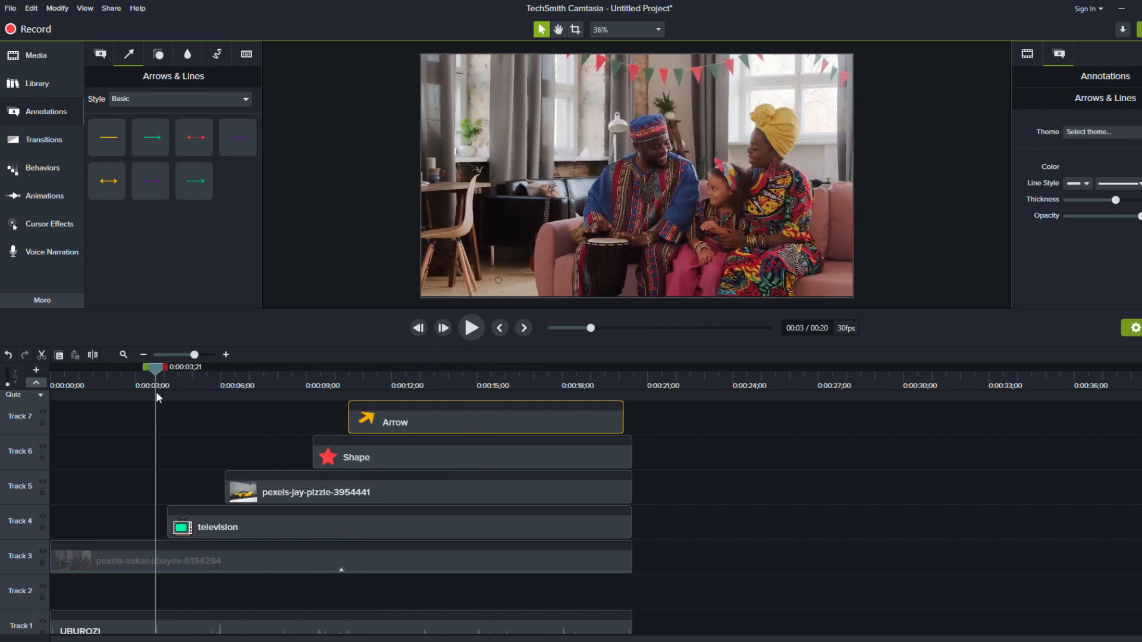
left_click(198, 517)
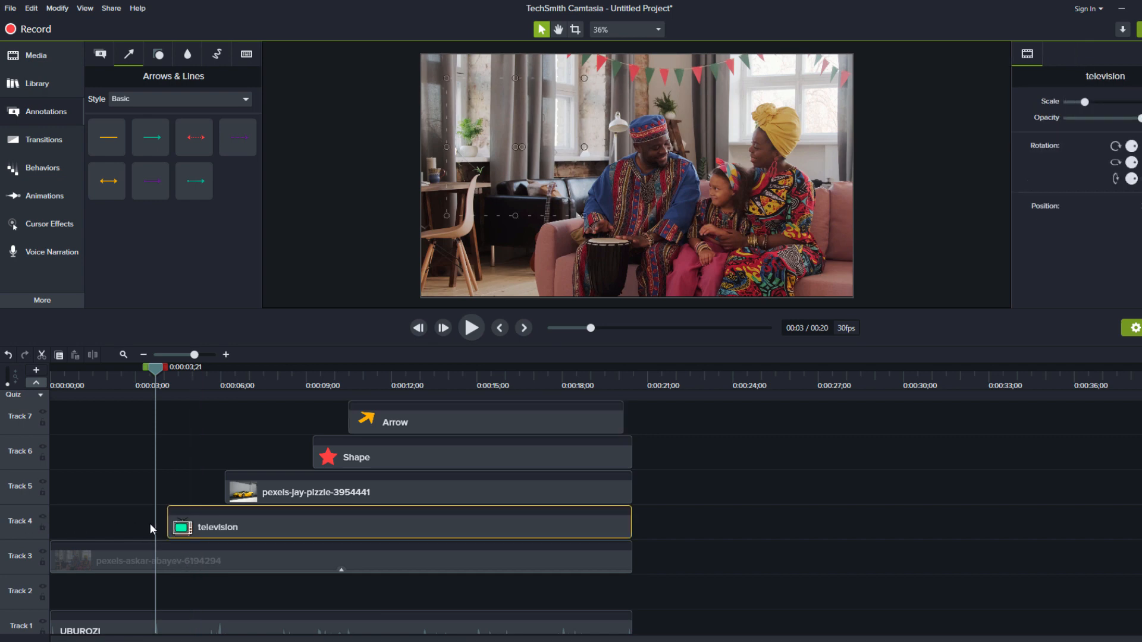
left_click(97, 560)
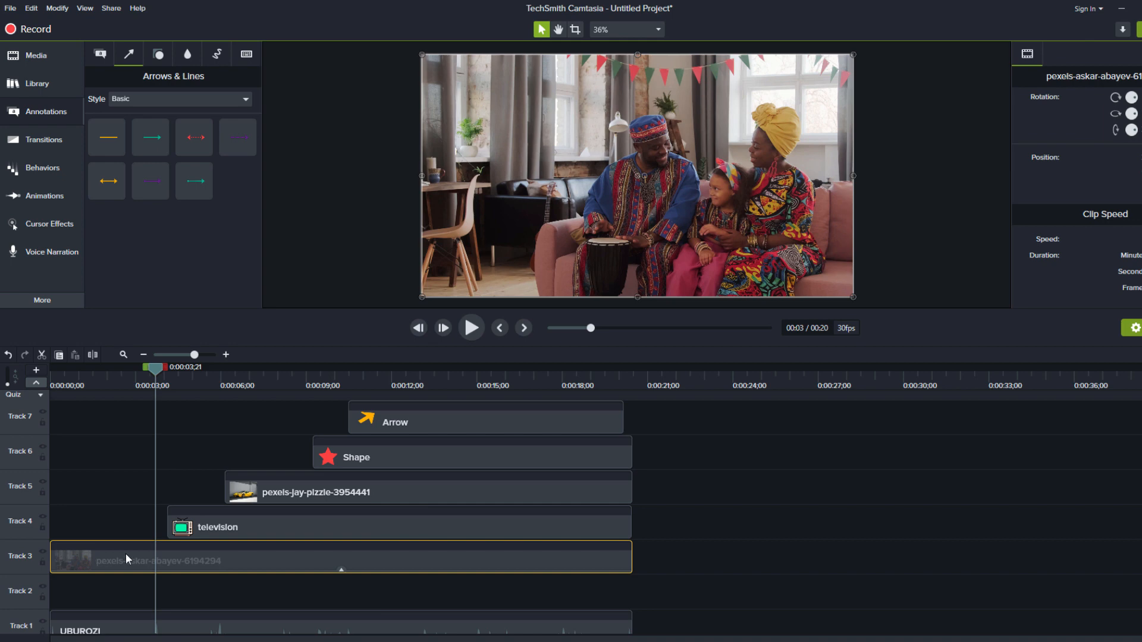
left_click_drag(198, 522, 194, 581)
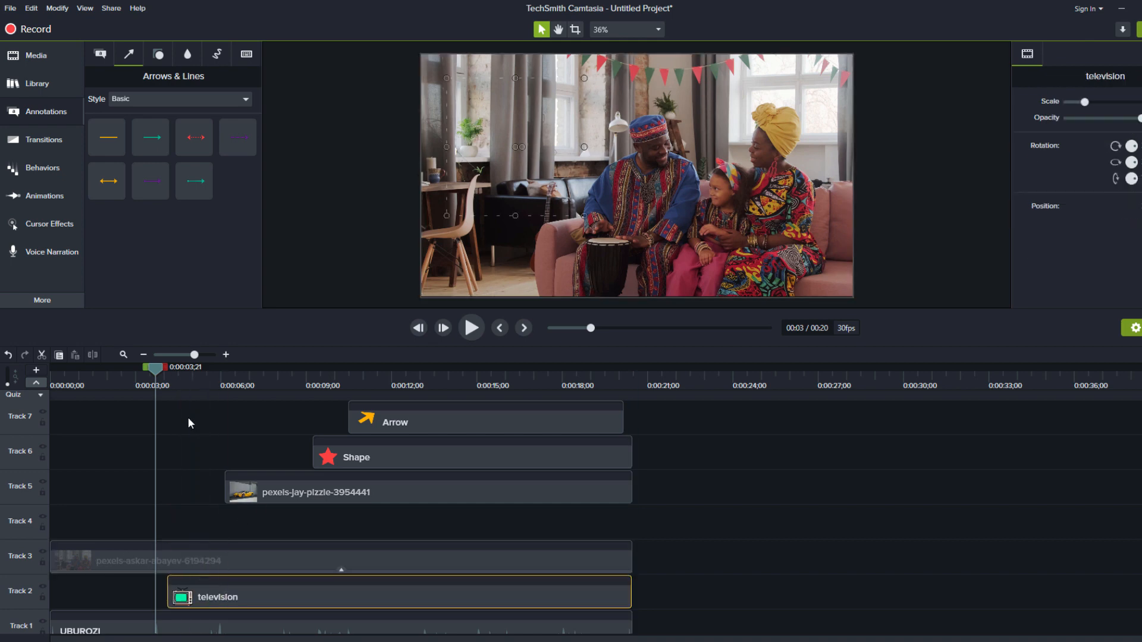
- Scrub from about 5 to 7 seconds to check the television clip's visibility beneath the family video
left_click_drag(156, 369, 203, 371)
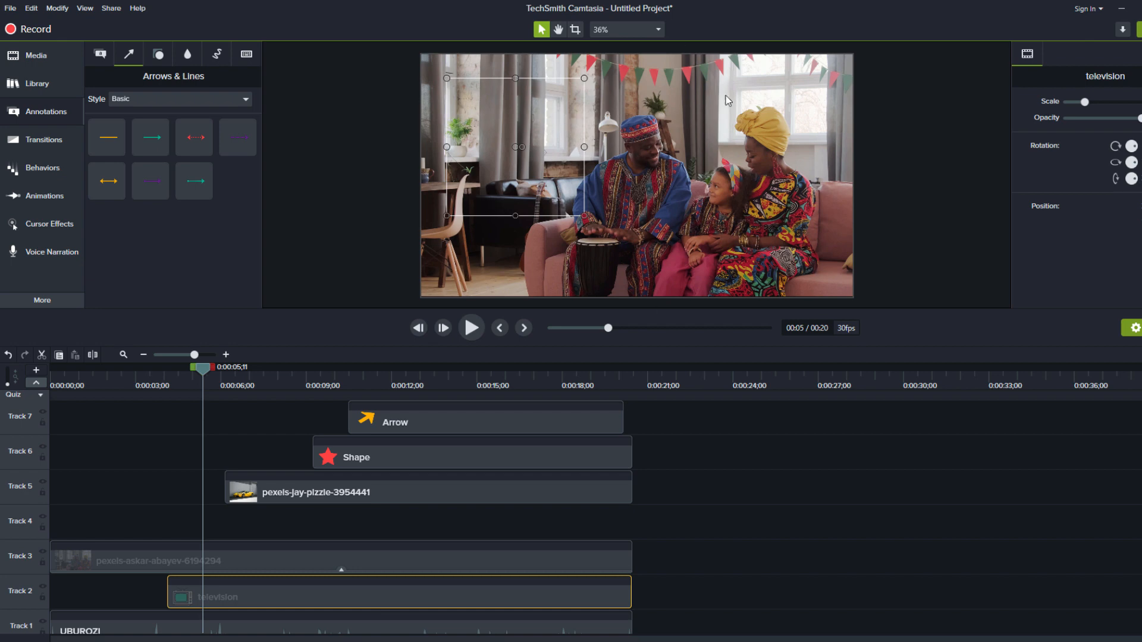
left_click(775, 549)
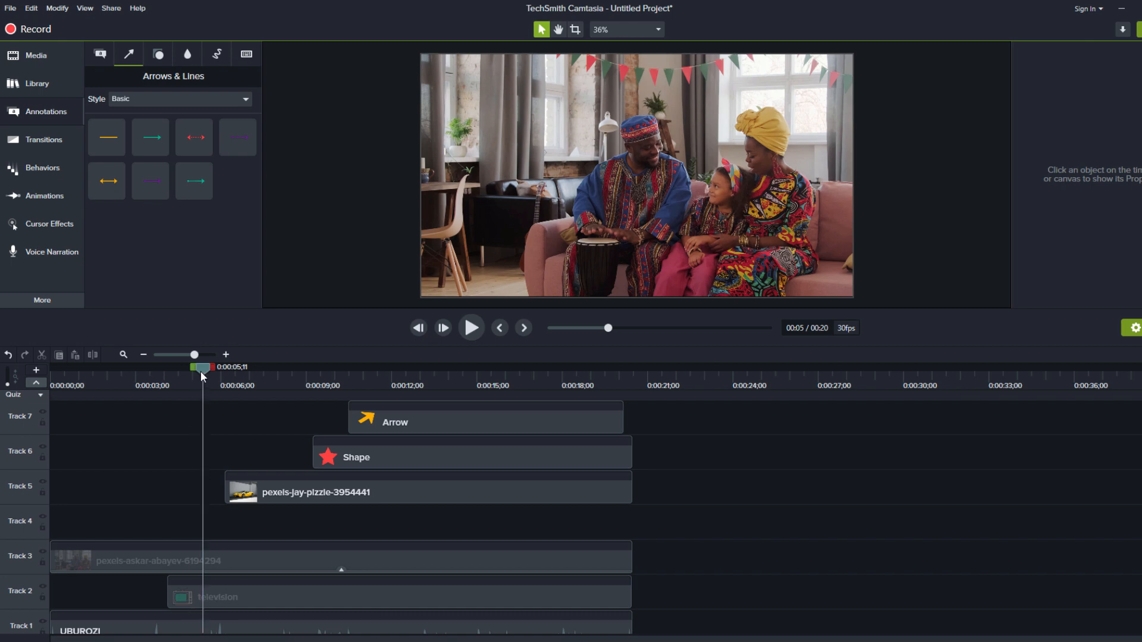
mouse_move(201, 372)
left_mouse_down()
mouse_move(185, 375)
mouse_move(201, 383)
mouse_move(174, 382)
mouse_move(203, 391)
left_mouse_up()
left_click(184, 566)
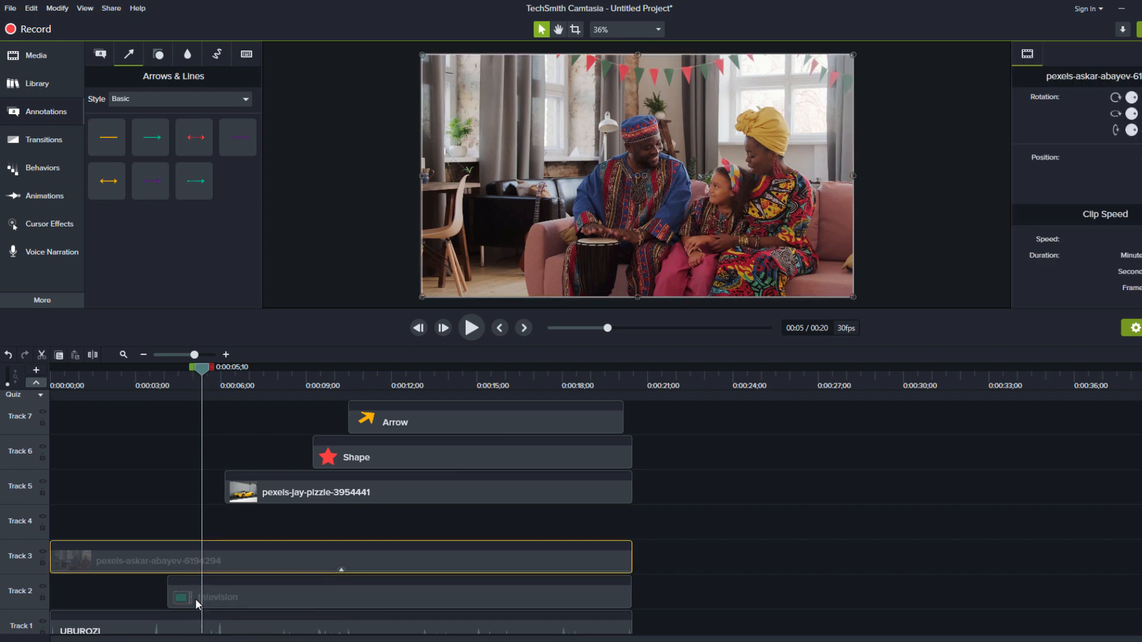
left_click_drag(203, 369, 260, 377)
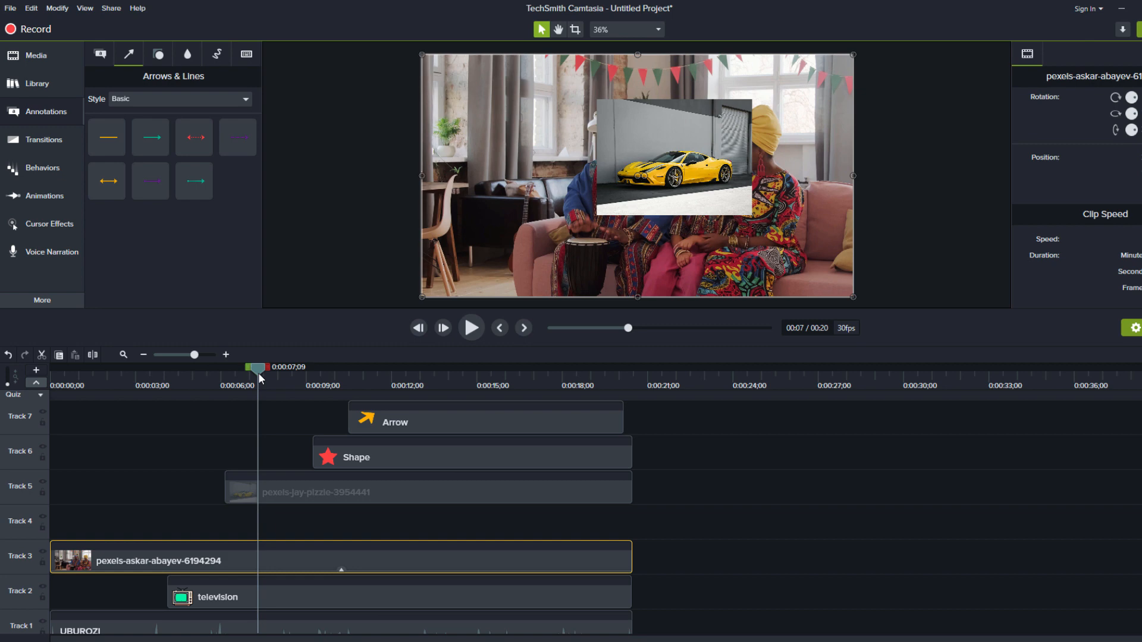
- Return the television clip to Track 4 above the family video and preview the timeline from about 5 to 7 seconds
left_click_drag(258, 373, 200, 380)
left_click(226, 599)
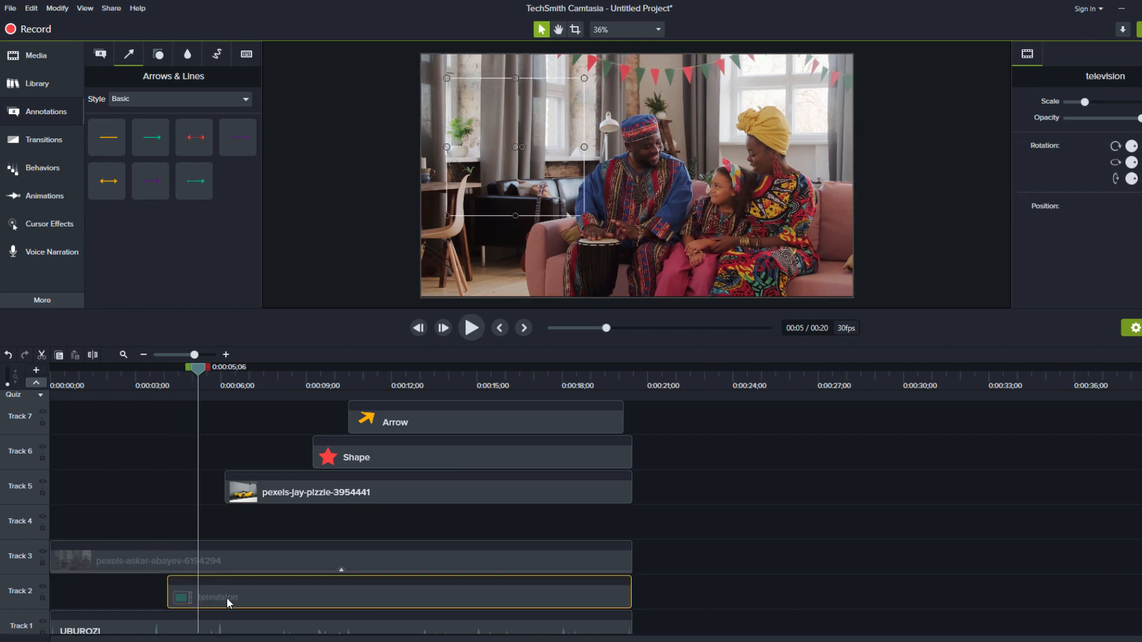
left_click_drag(226, 598, 223, 535)
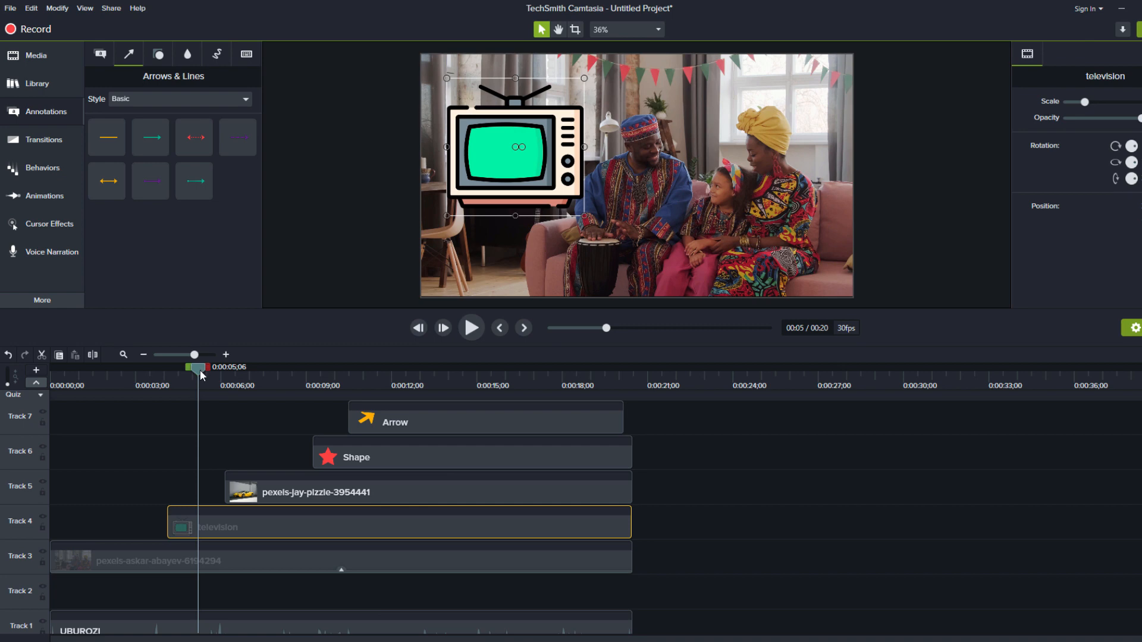
left_click_drag(203, 368, 249, 376)
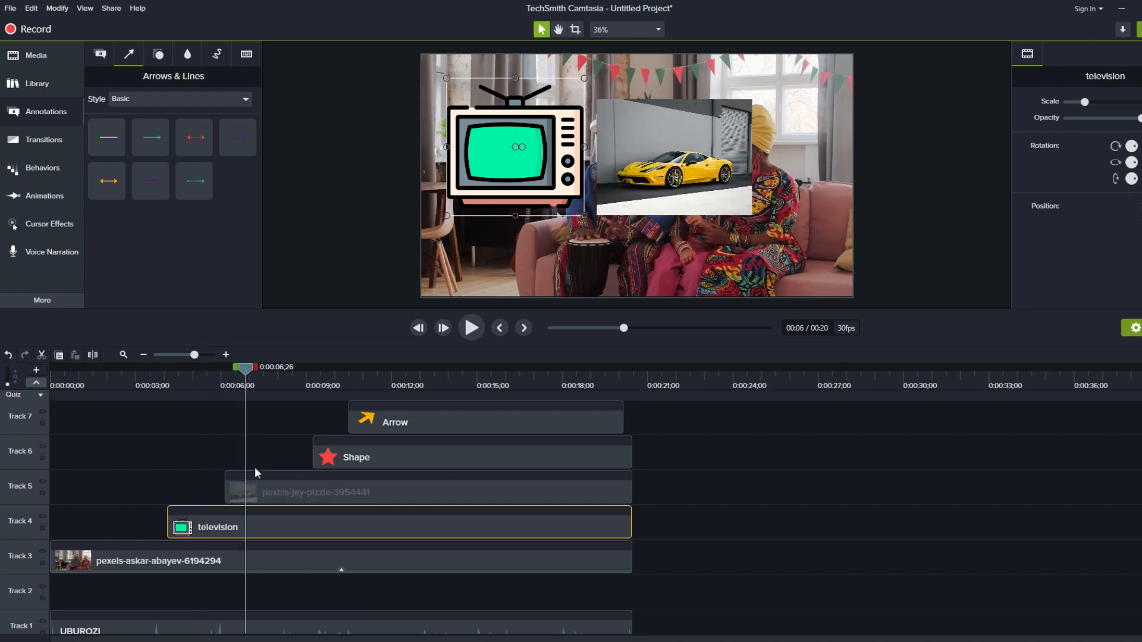
- Move the car image clip from Track 5 down to Track 2, beneath the family video
left_click(261, 493)
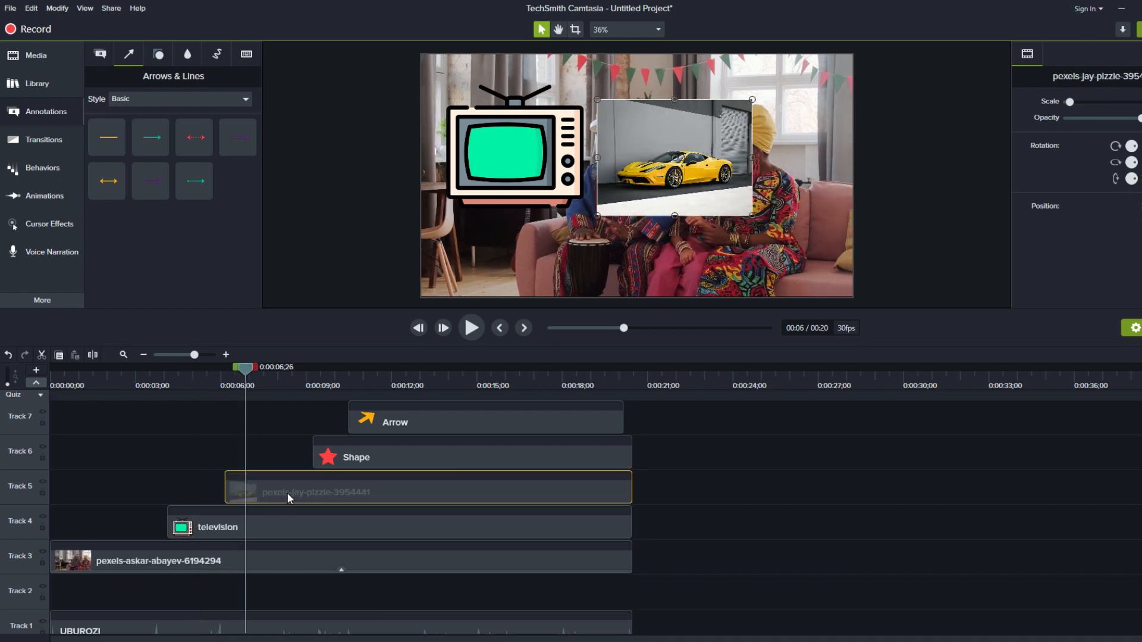
left_click_drag(285, 490, 273, 587)
left_click(754, 563)
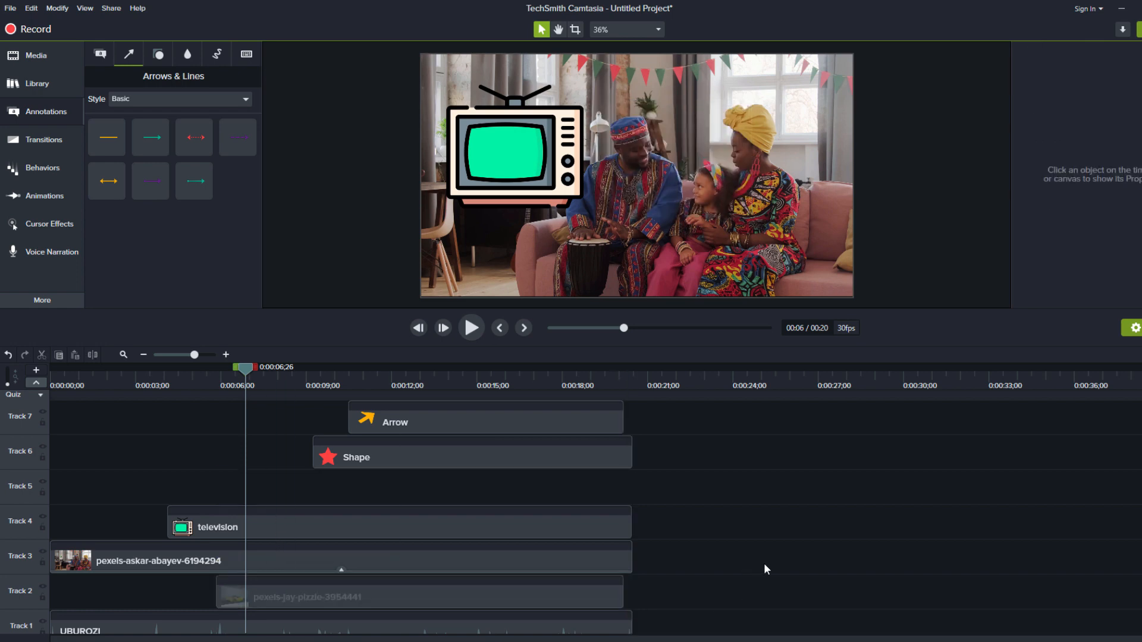
left_click(262, 563)
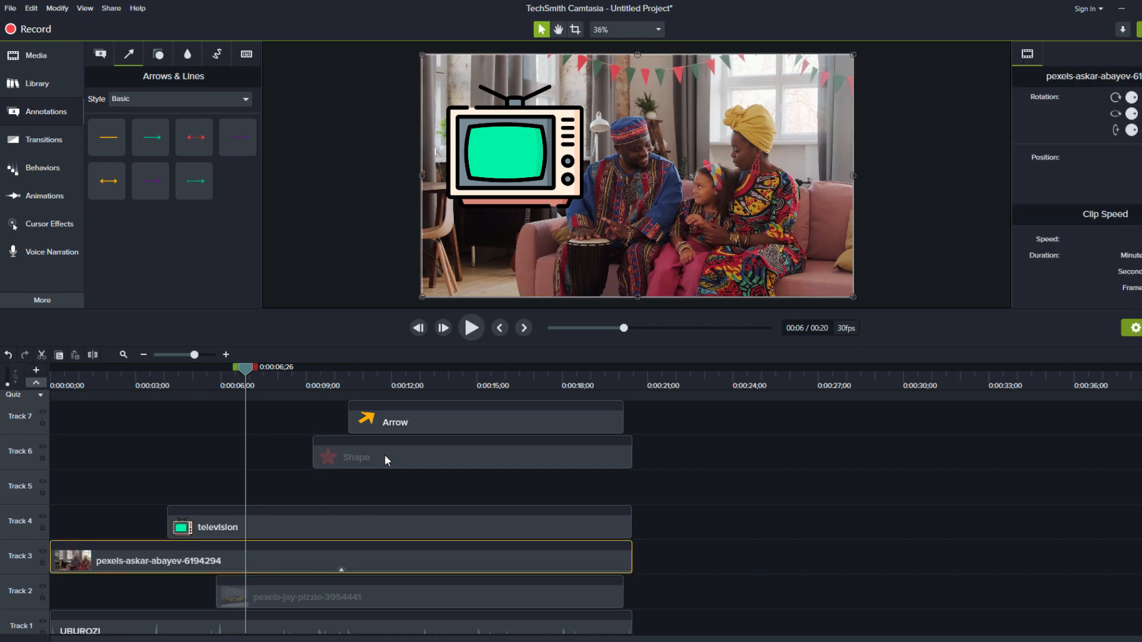
- Restack the Shape, Arrow and car clips on Tracks 5, 6 and 7, starting Shape and Arrow about one second earlier
left_click_drag(385, 454, 342, 490)
left_click_drag(246, 367, 303, 377)
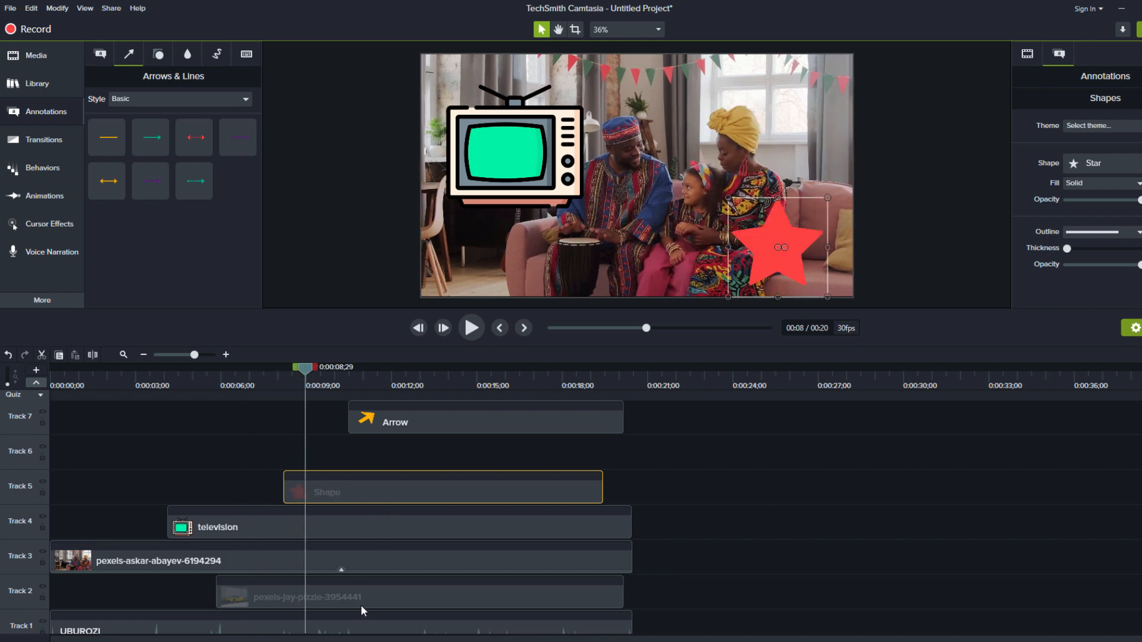
left_click_drag(440, 427, 410, 455)
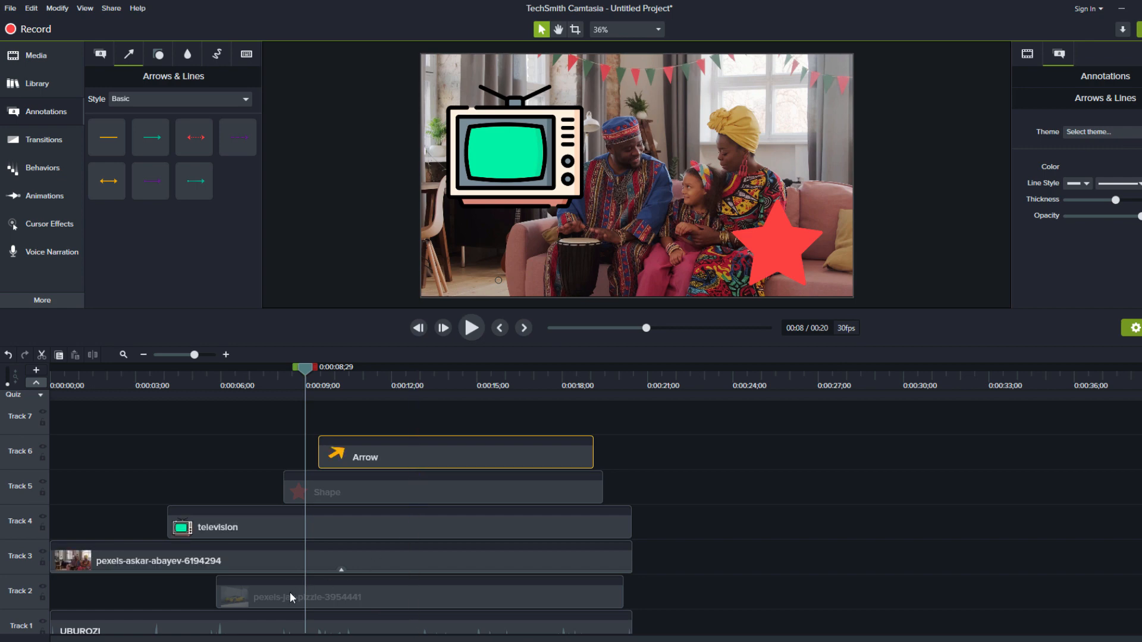
left_click_drag(289, 599, 299, 412)
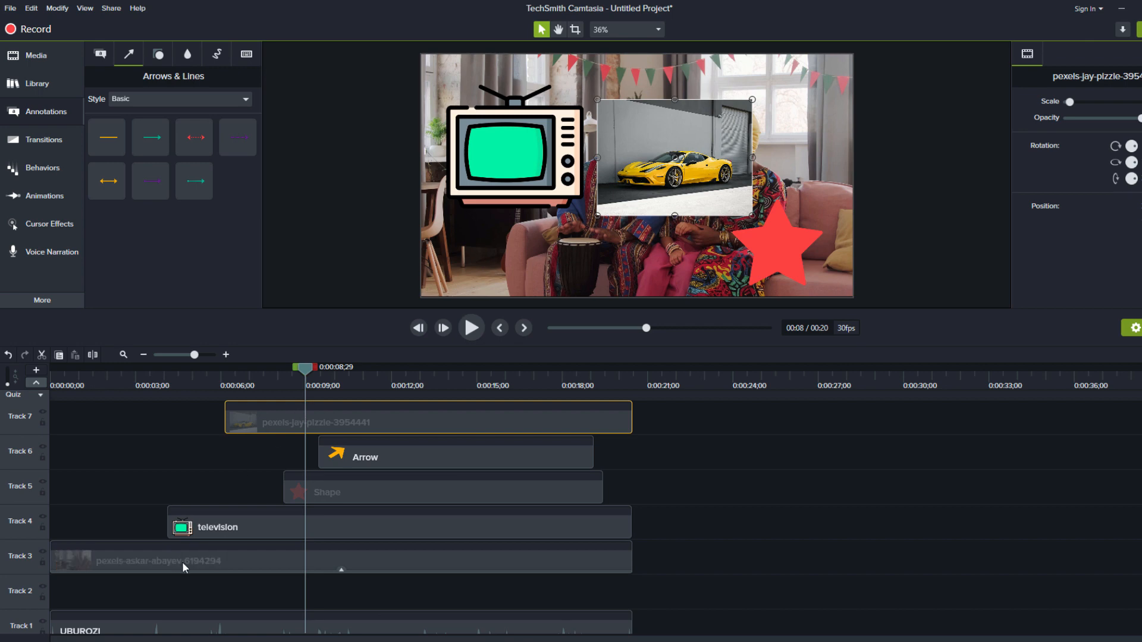
- Move the family video above all other clips onto a new Track 8, enlarge the timeline area and scrub to about 11 seconds
left_click_drag(182, 562, 179, 425)
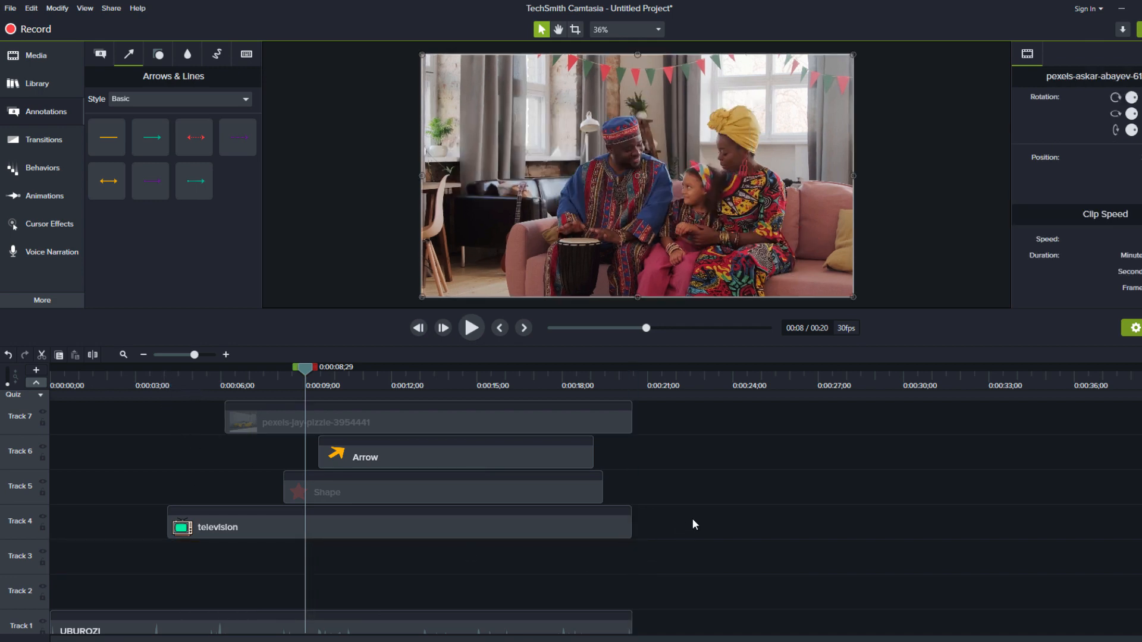
left_click(661, 516)
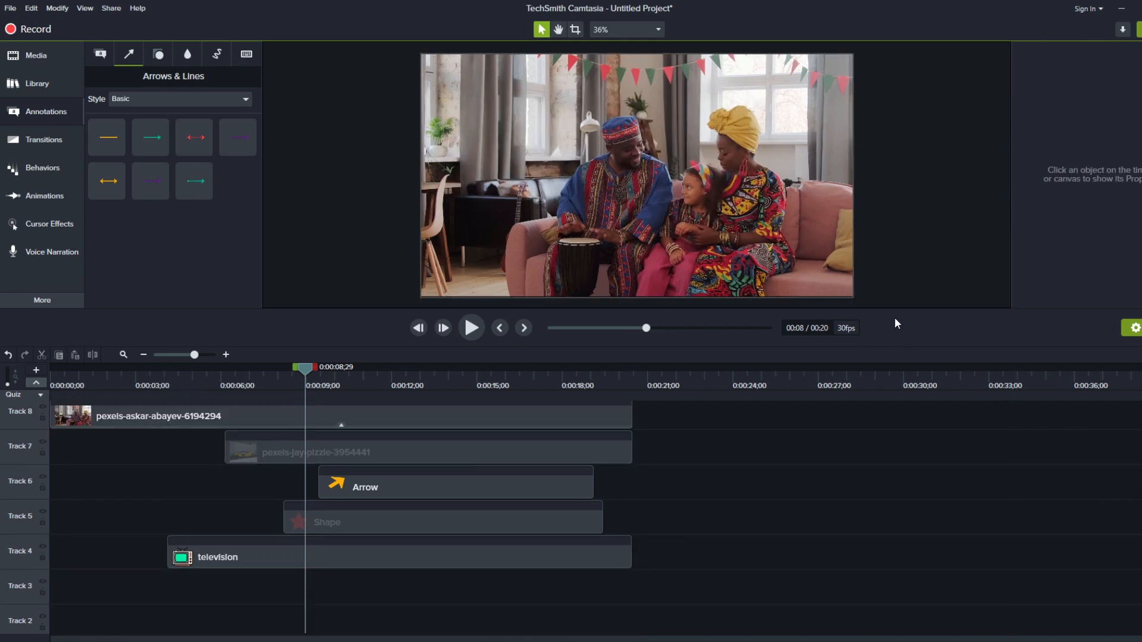
left_click_drag(893, 311, 887, 260)
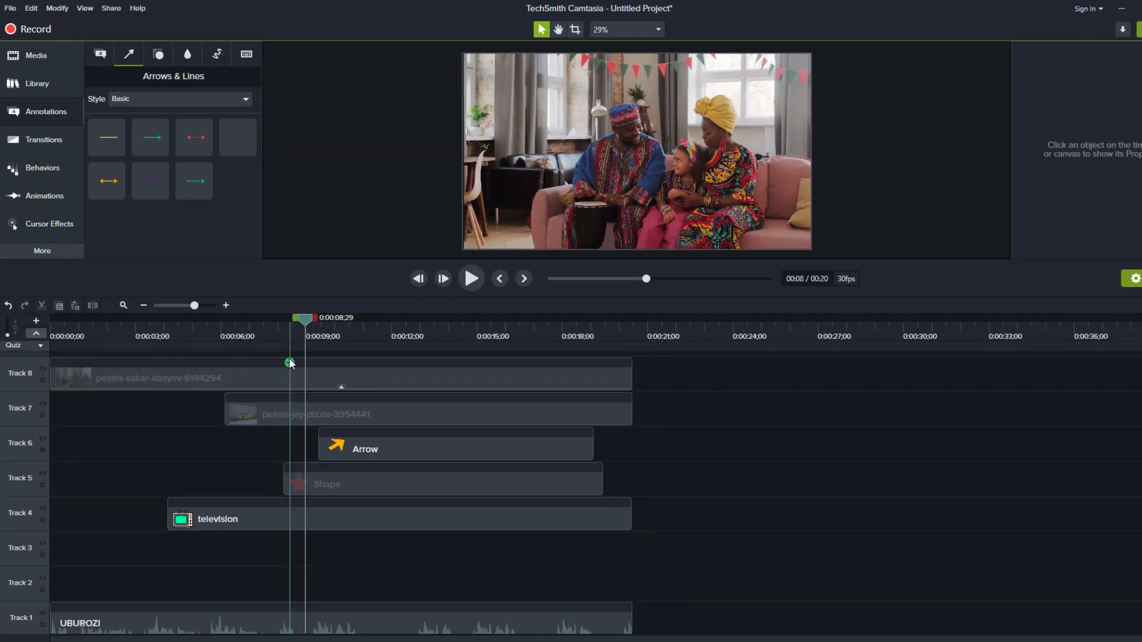
left_click_drag(305, 319, 382, 367)
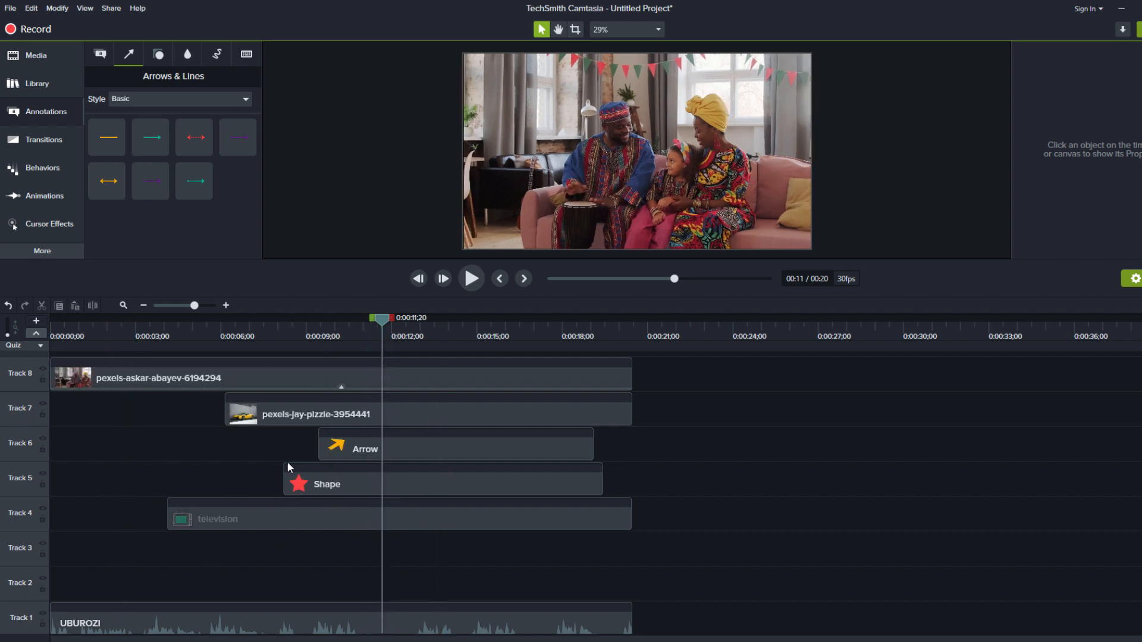
- Move the family video back to Track 3 beneath the other clips and preview from about 6 to 18 seconds
left_click_drag(296, 373, 284, 560)
left_click(226, 336)
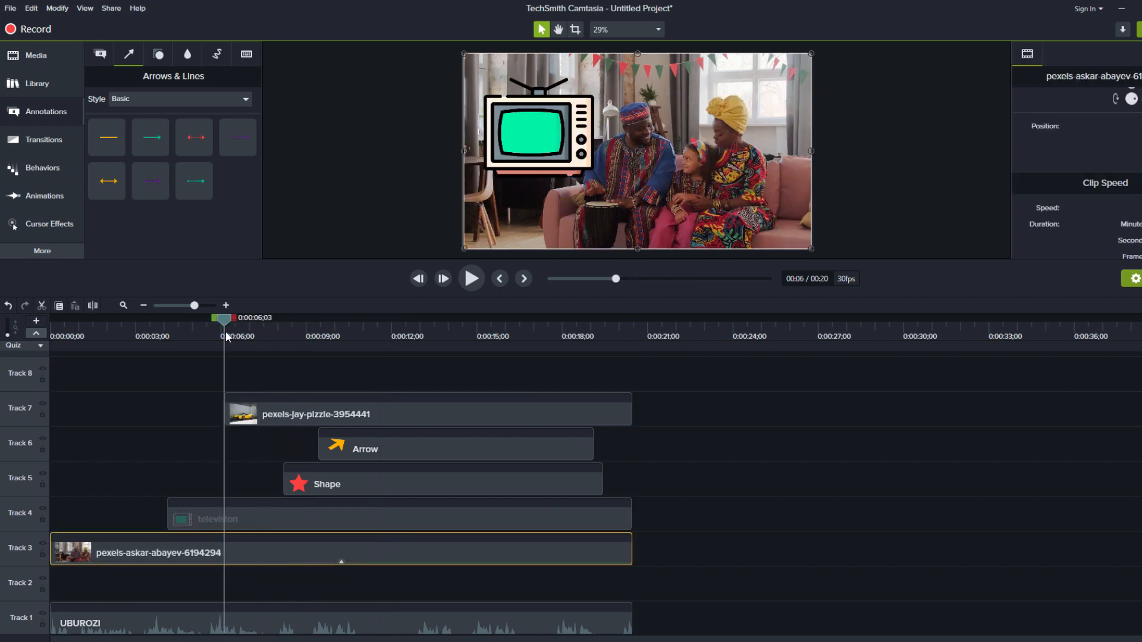
left_click_drag(227, 337, 567, 337)
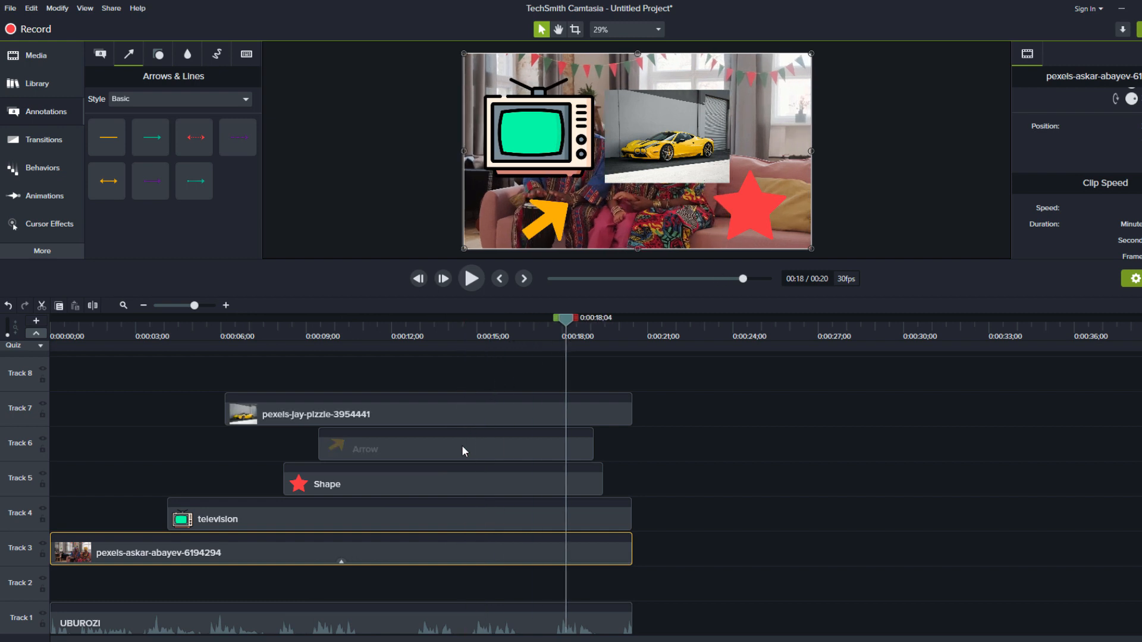
mouse_move(462, 447)
mouse_move(902, 641)
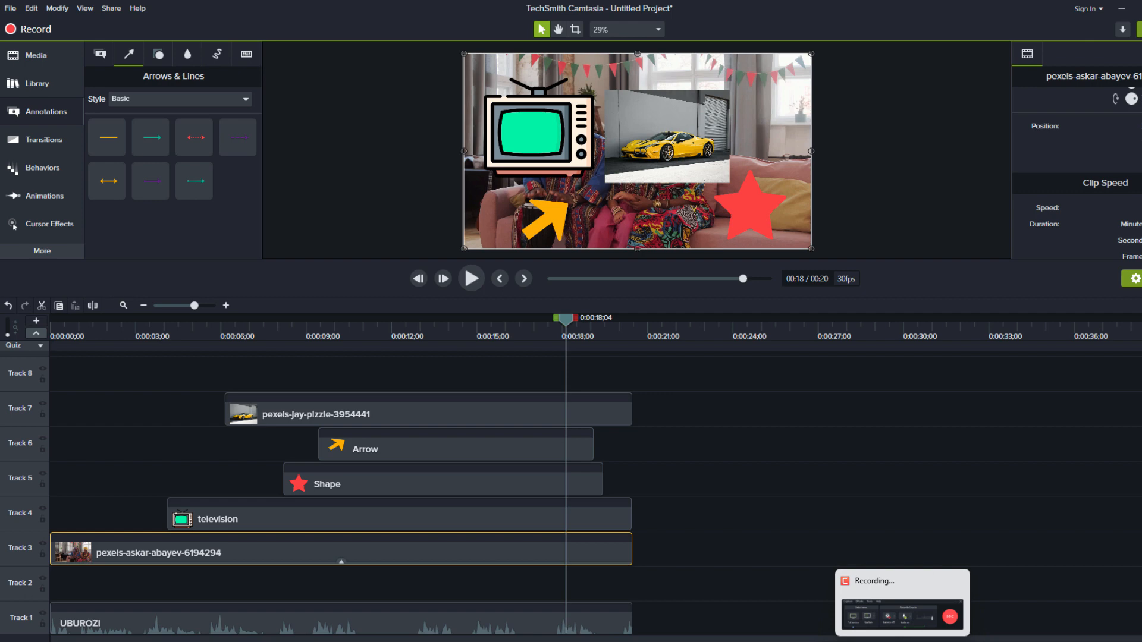